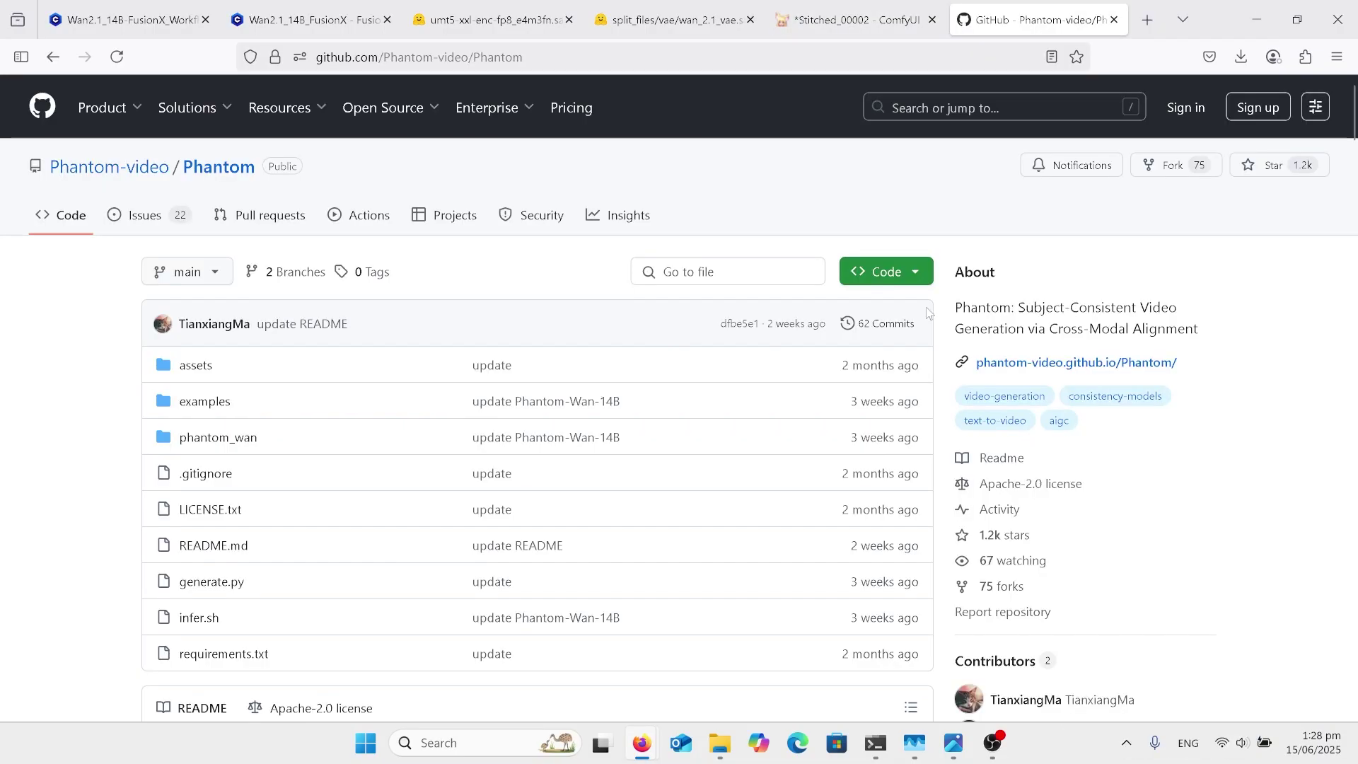
Review the Phantom README's teaser images, news, to-do list, overview and model download instructions.
scroll(598, 479, "down", 5)
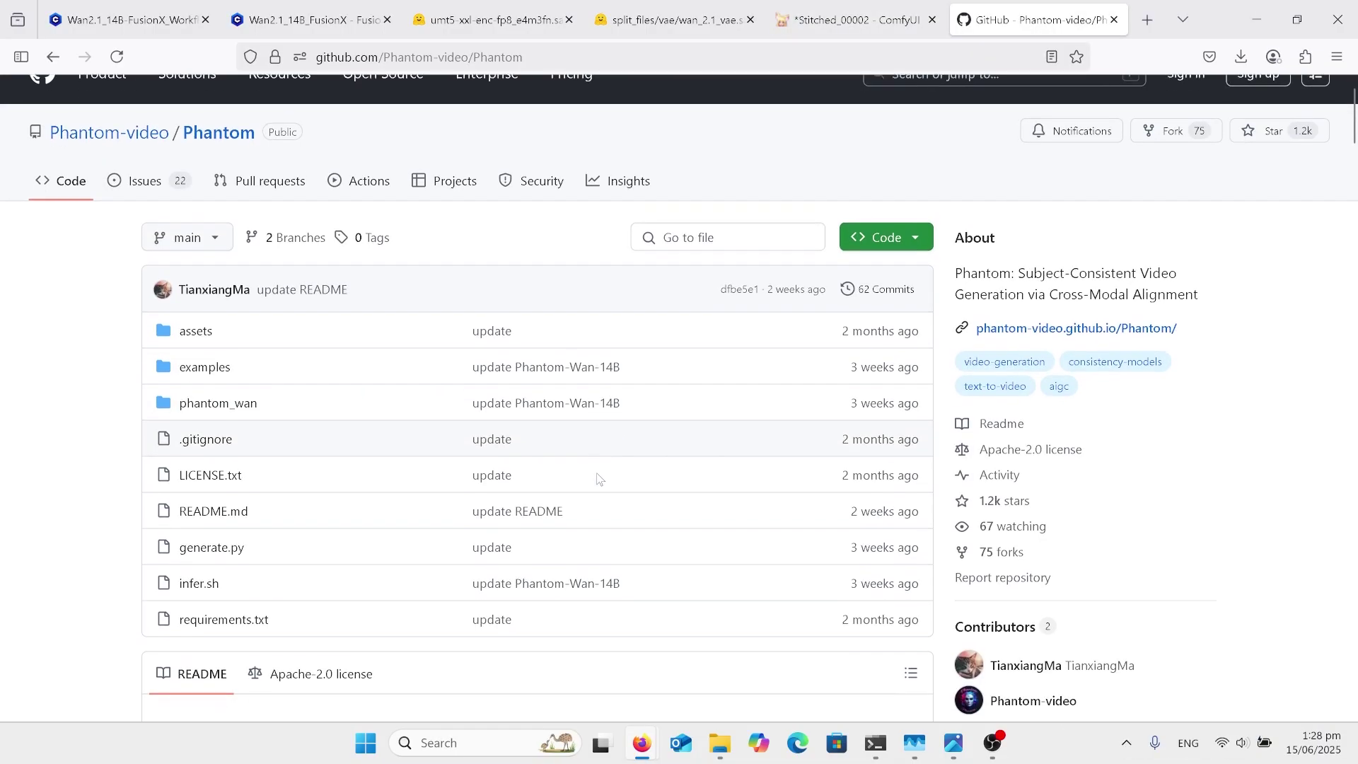
scroll(597, 479, "down", 5)
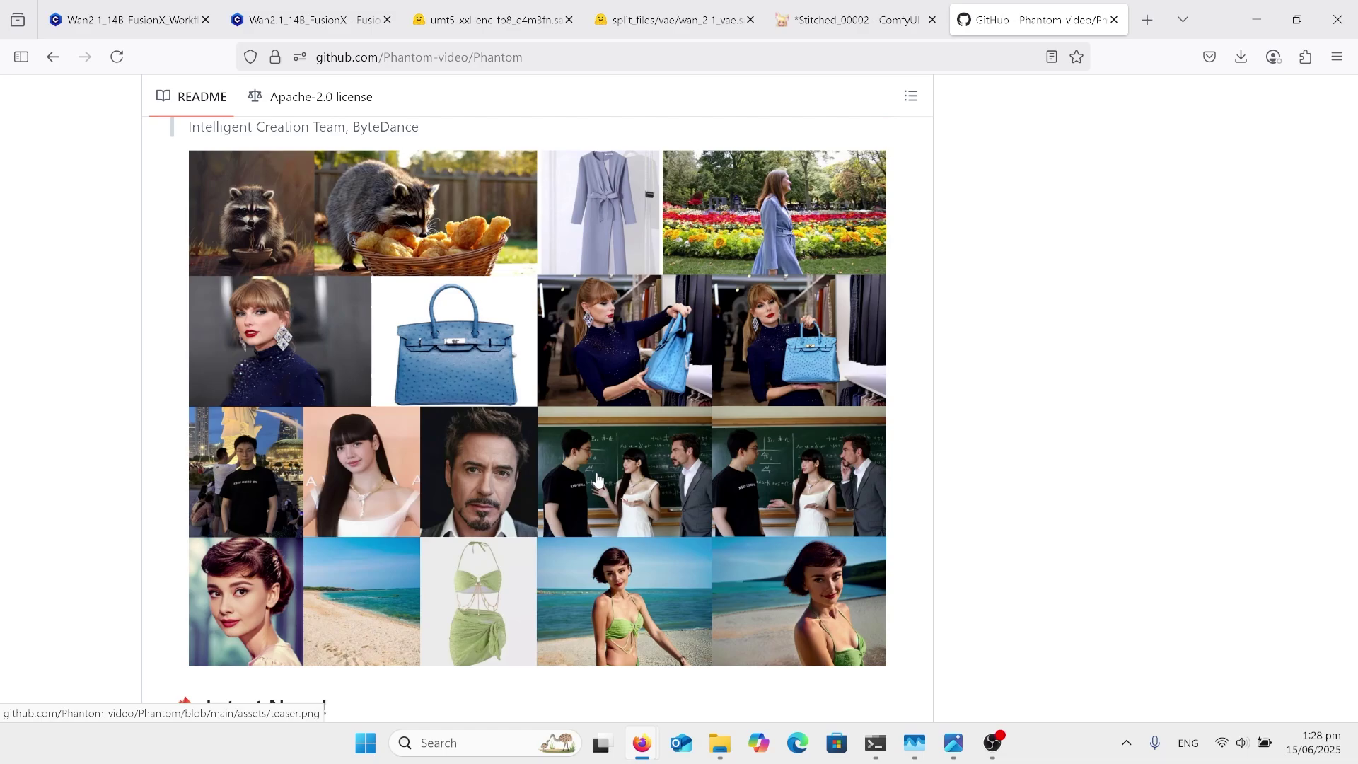
scroll(597, 479, "down", 3)
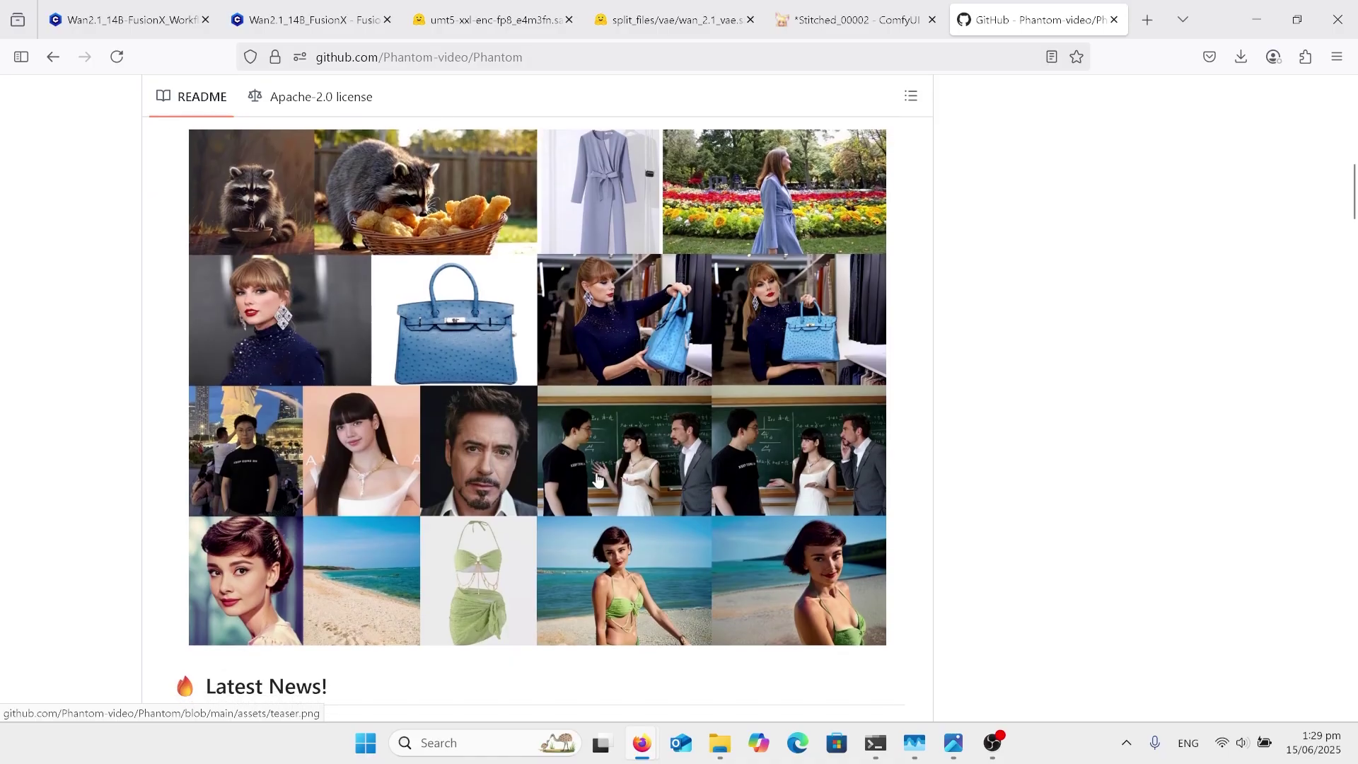
scroll(598, 478, "down", 13)
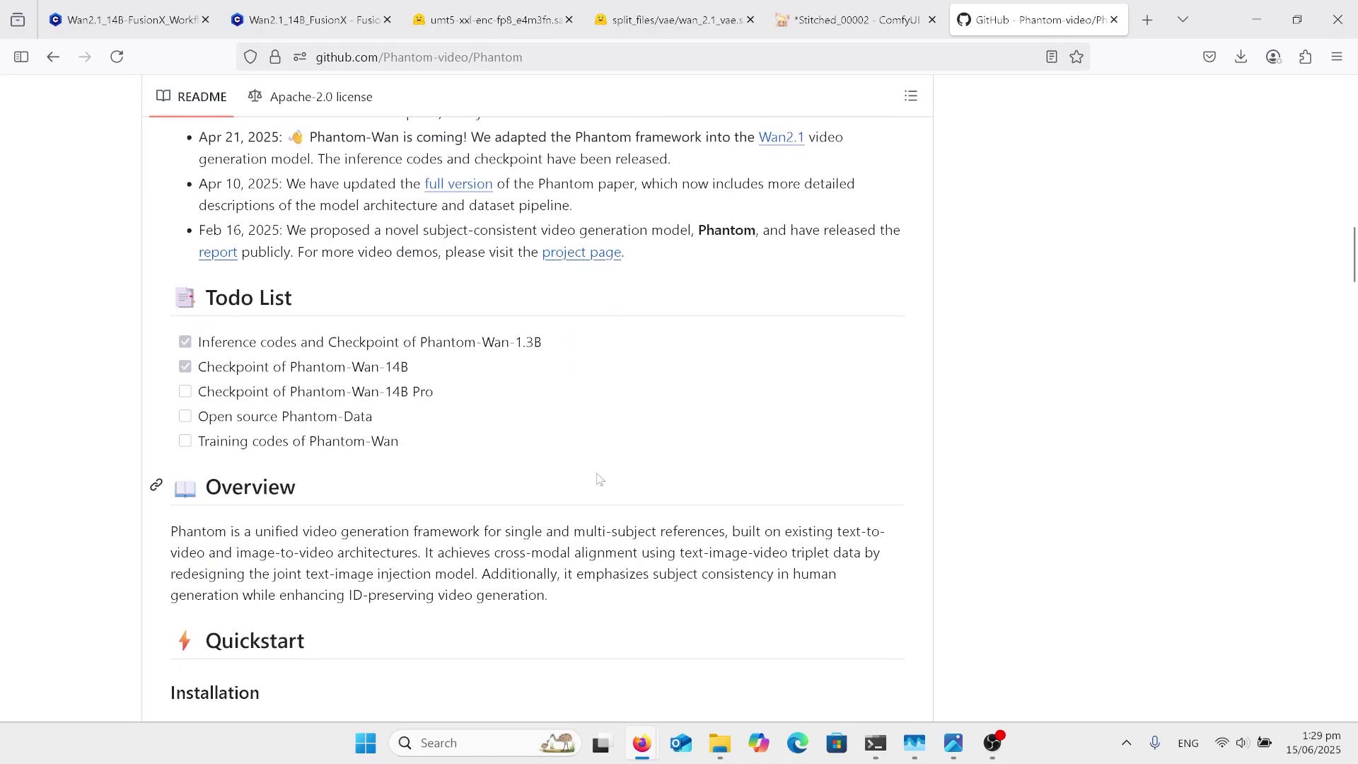
scroll(598, 478, "down", 6)
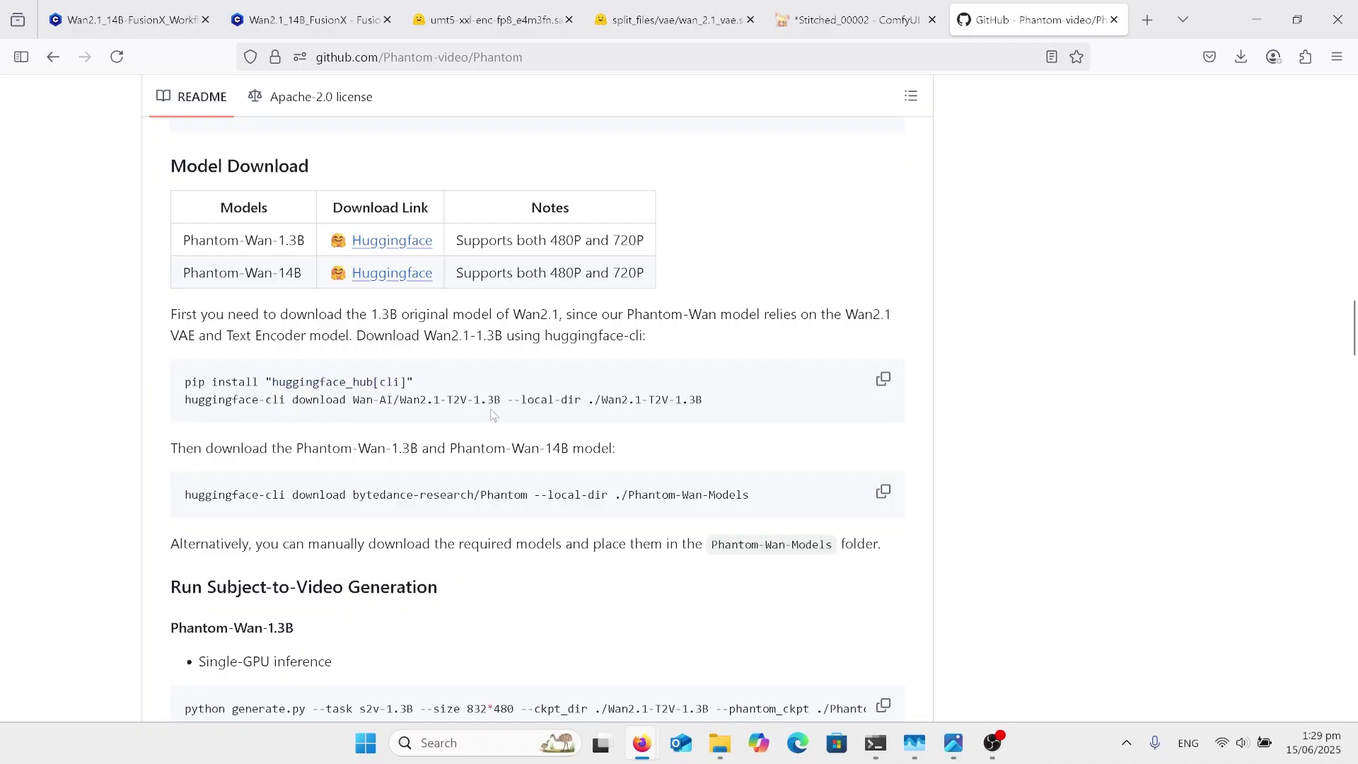
scroll(493, 414, "down", 5)
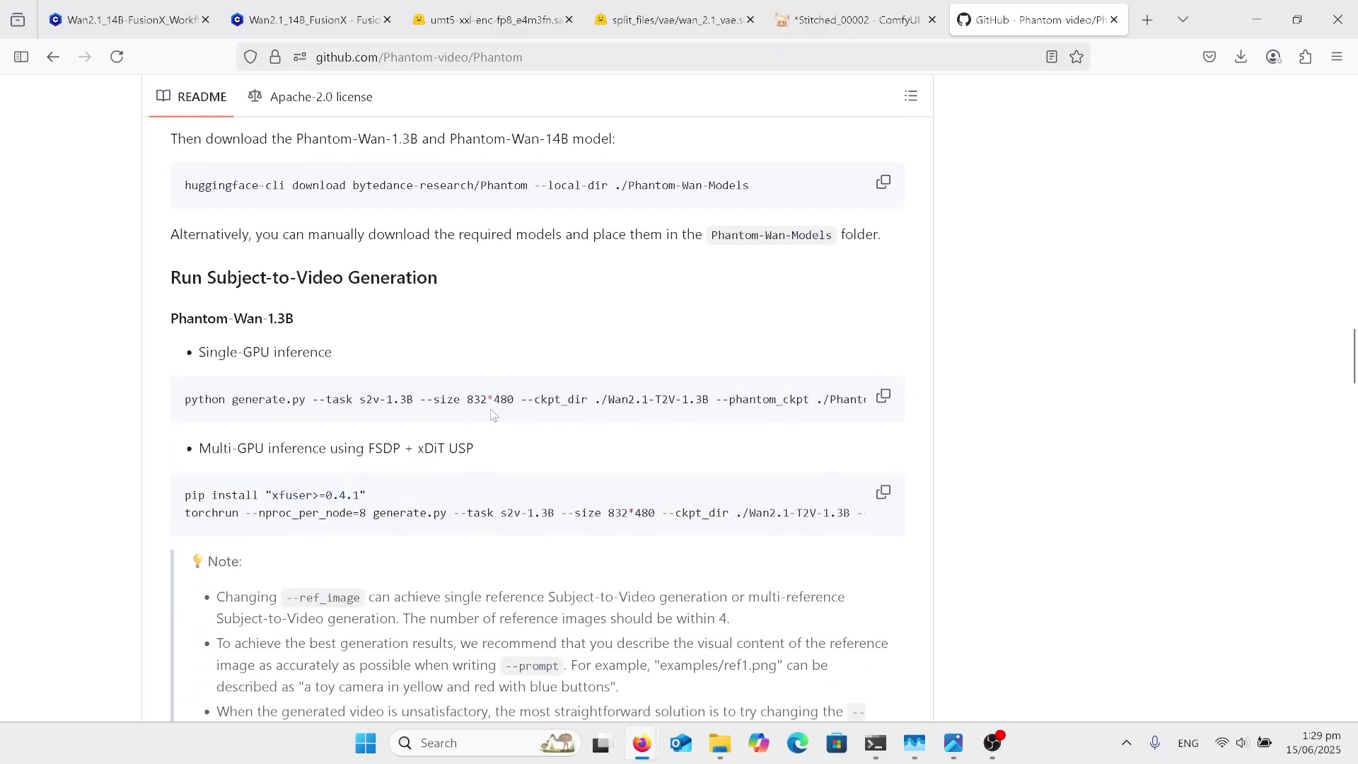
Examine the Phantom-Wan-1.3B reference images and their generated 480P videos, playing the example with the woman and the doll.
scroll(493, 415, "down", 9)
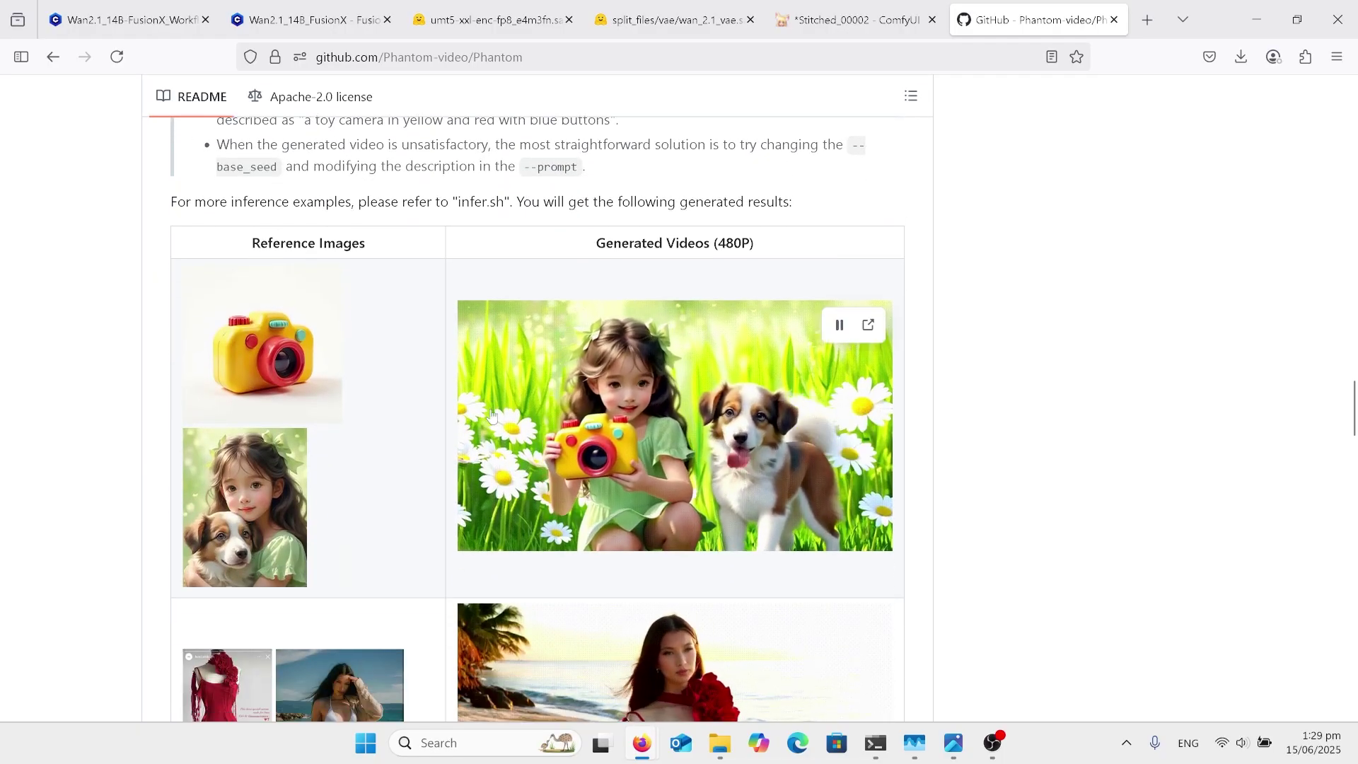
scroll(493, 414, "down", 1)
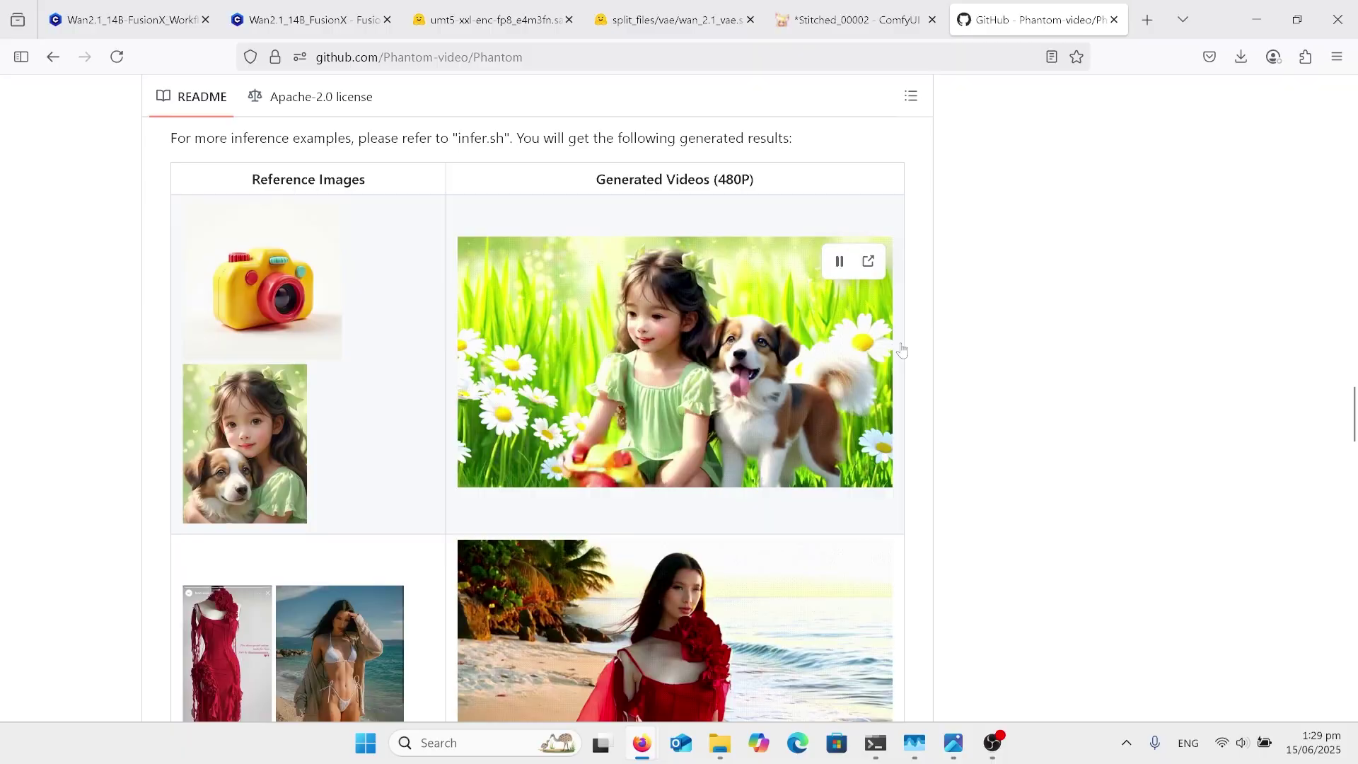
scroll(990, 377, "down", 7)
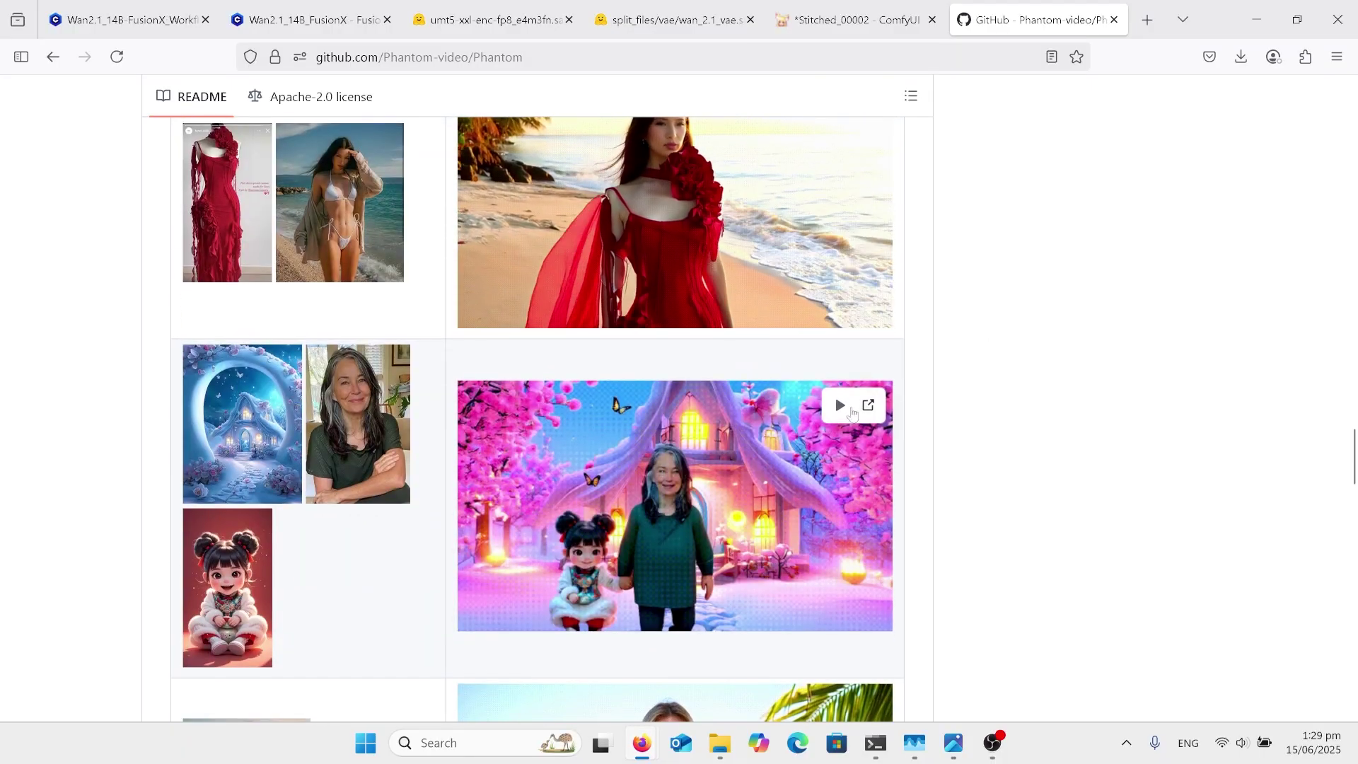
left_click(852, 414)
scroll(1045, 415, "down", 1)
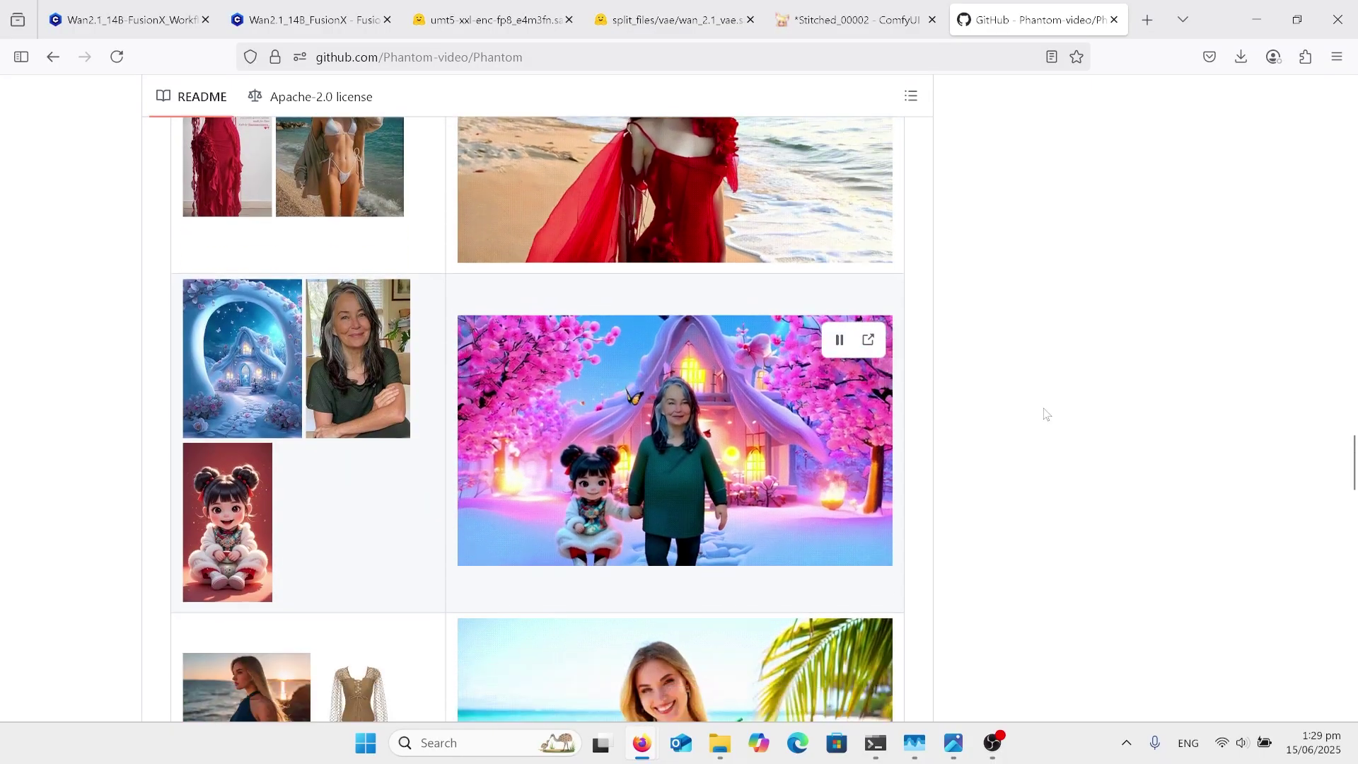
scroll(1046, 416, "down", 5)
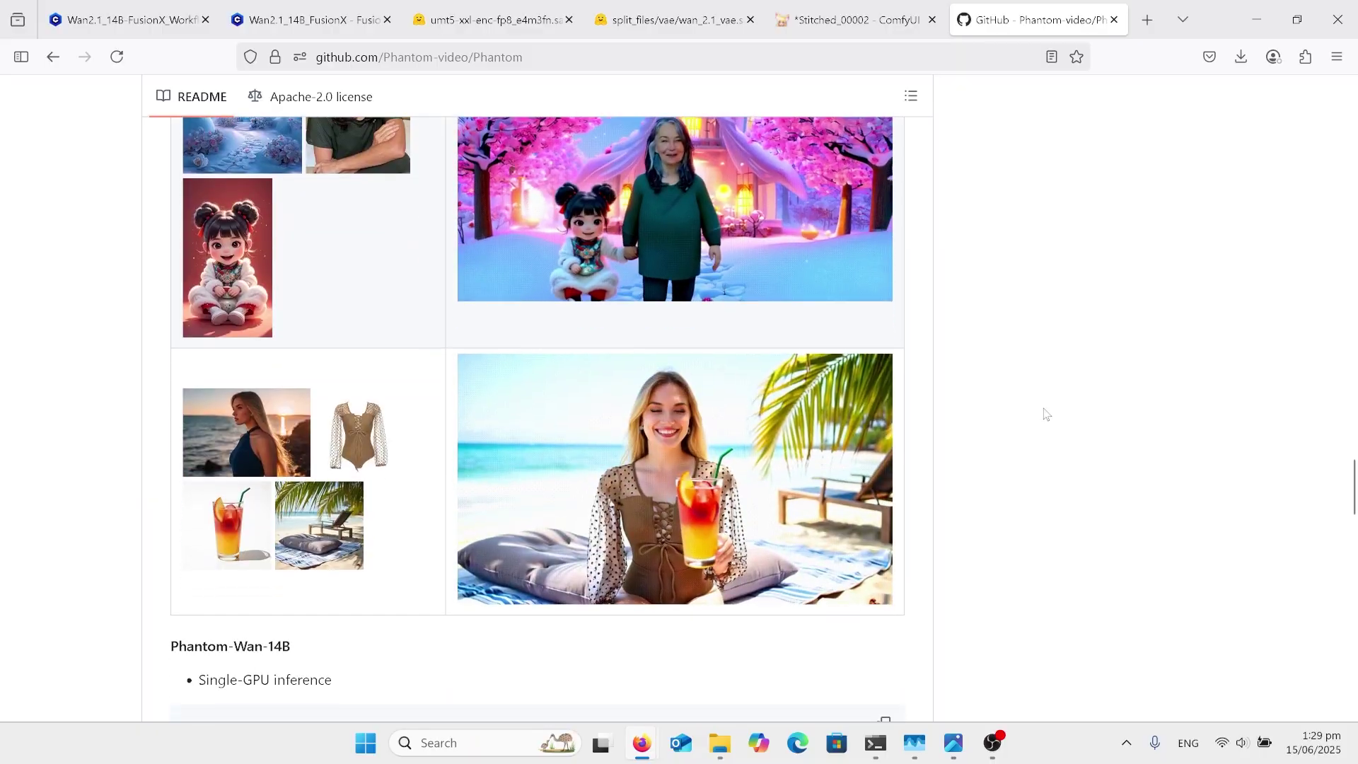
Examine the Phantom-Wan-14B notes and play the 720P sample videos beside their reference images.
scroll(1046, 415, "down", 12)
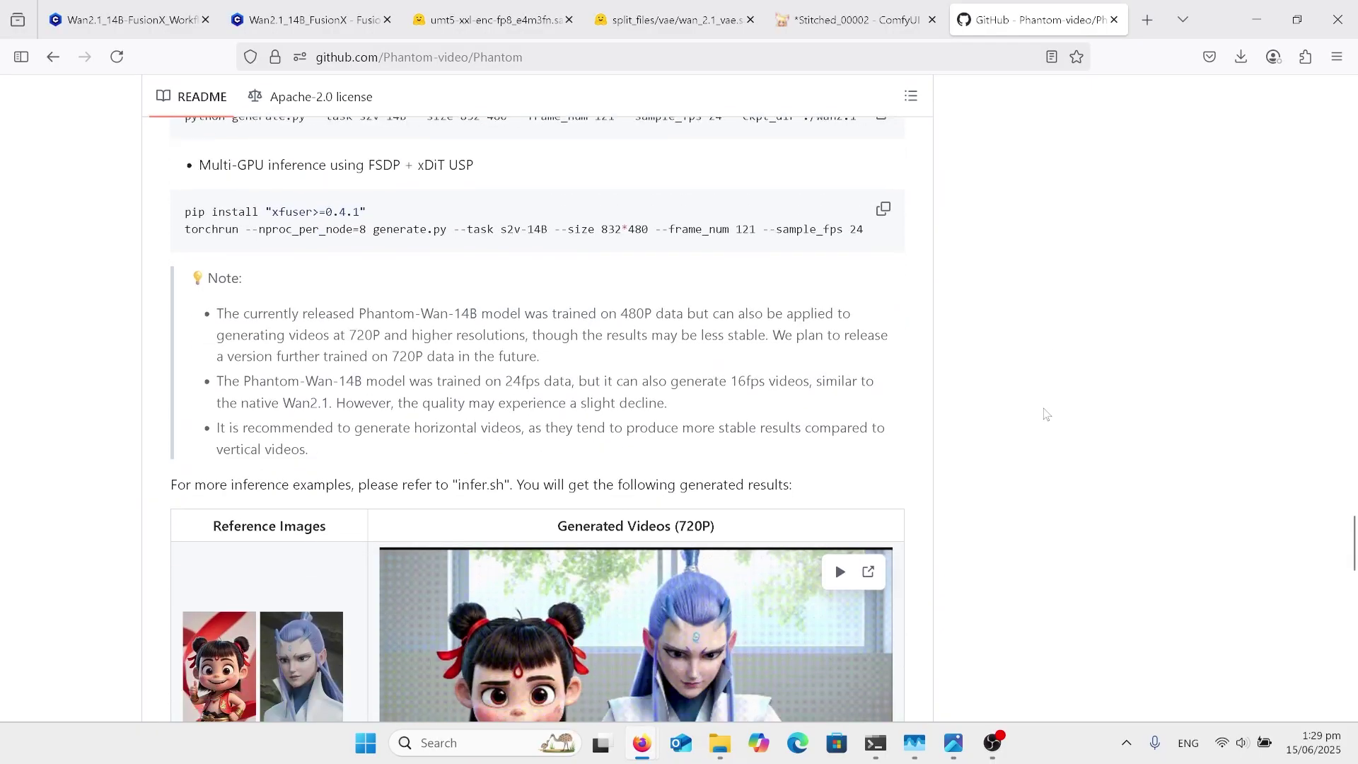
scroll(1045, 415, "down", 2)
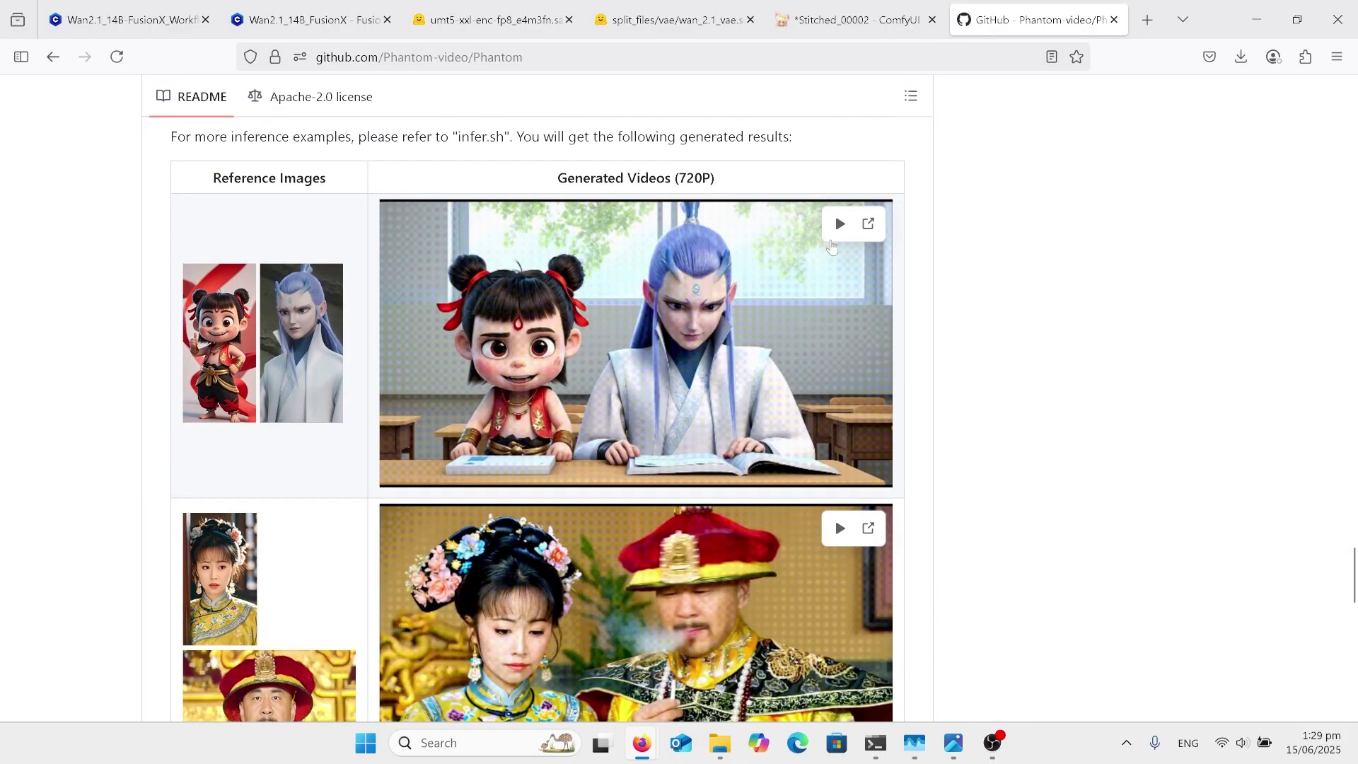
scroll(1022, 415, "down", 1)
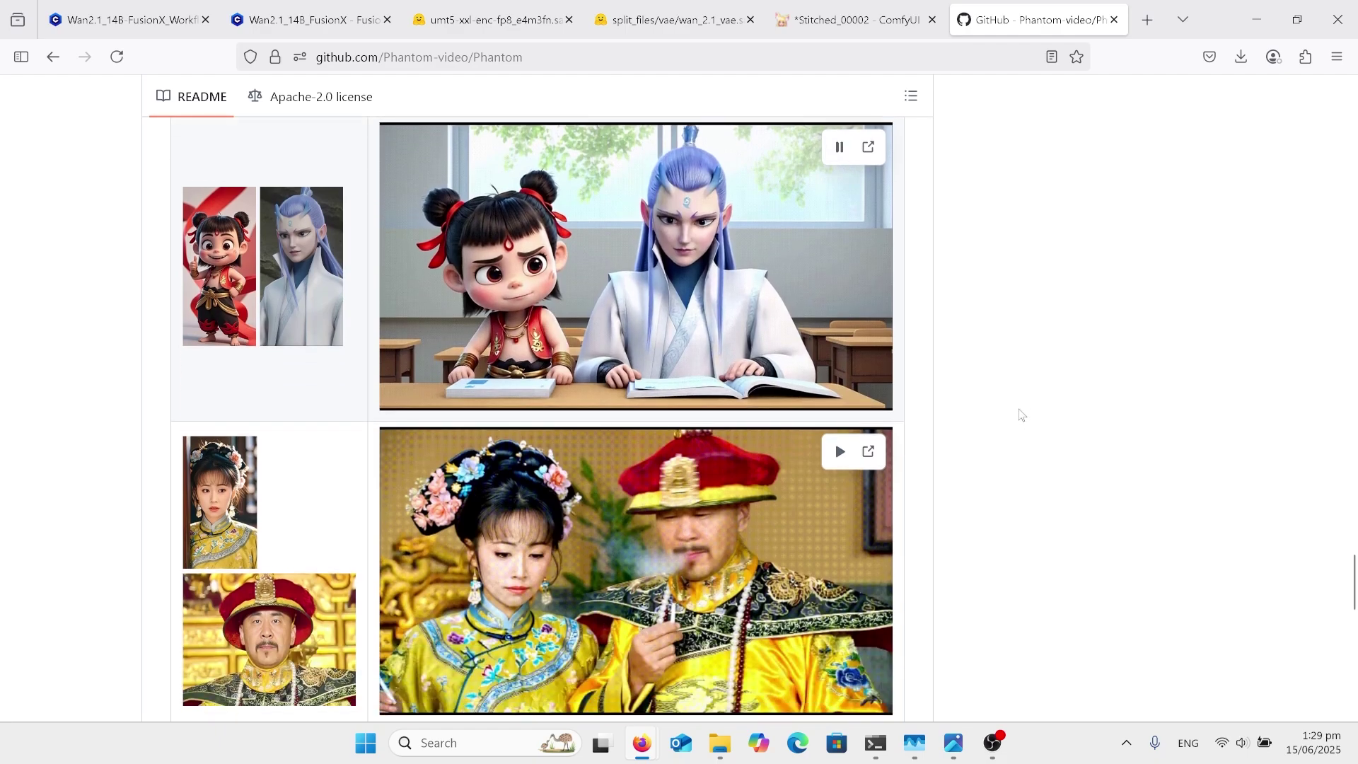
scroll(1021, 415, "down", 1)
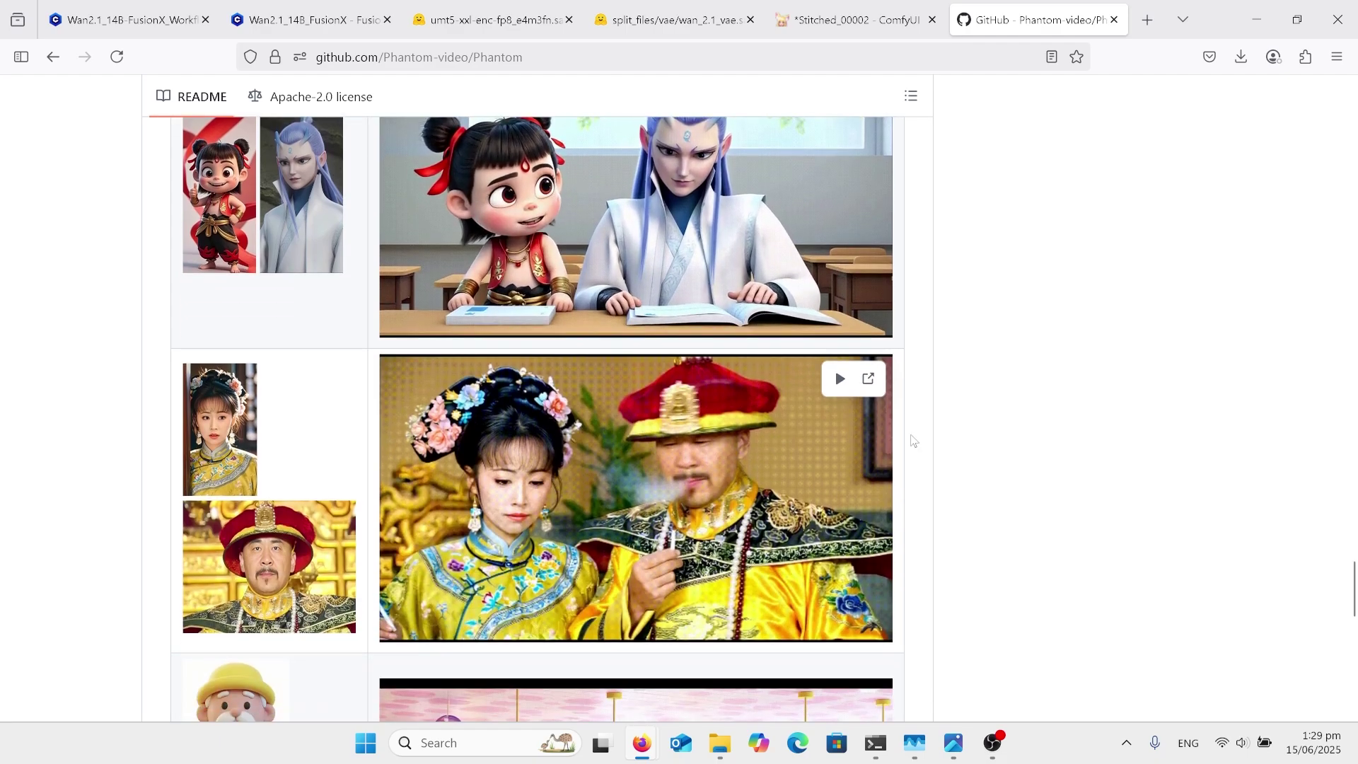
scroll(1000, 385, "down", 2)
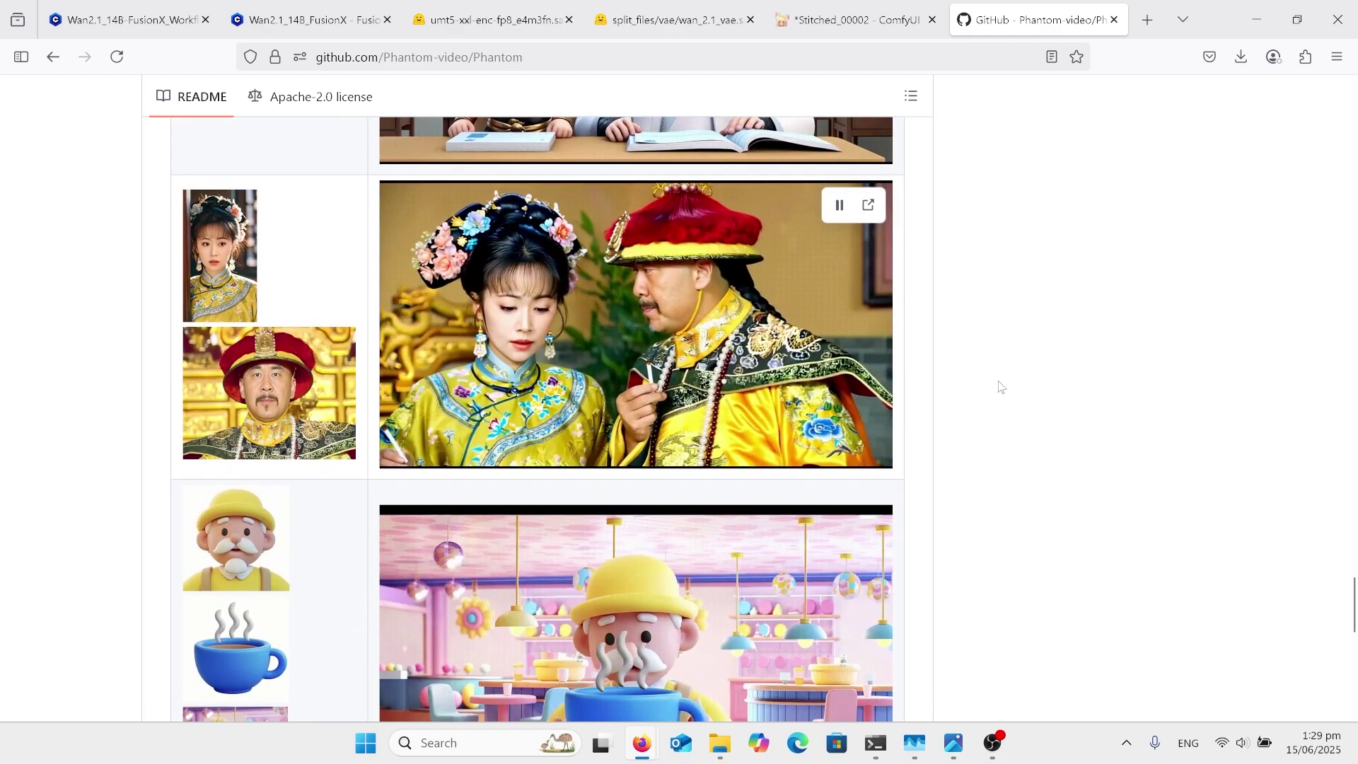
scroll(1000, 387, "down", 4)
scroll(1000, 387, "down", 8)
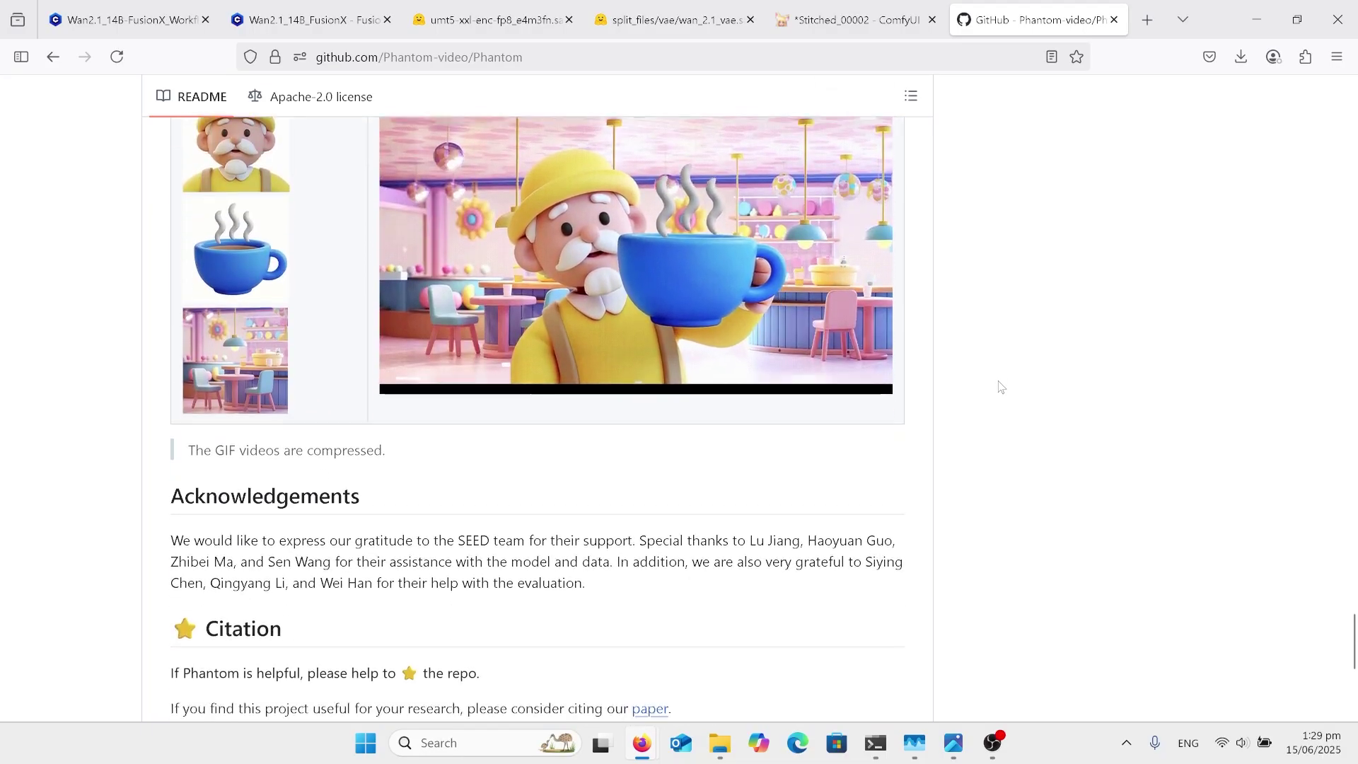
Switch to the Wan2.1_14B-FusionX_Workflows_WIP page on Civitai and browse the PhantomFusionX_WF sample videos.
scroll(1000, 387, "up", 20)
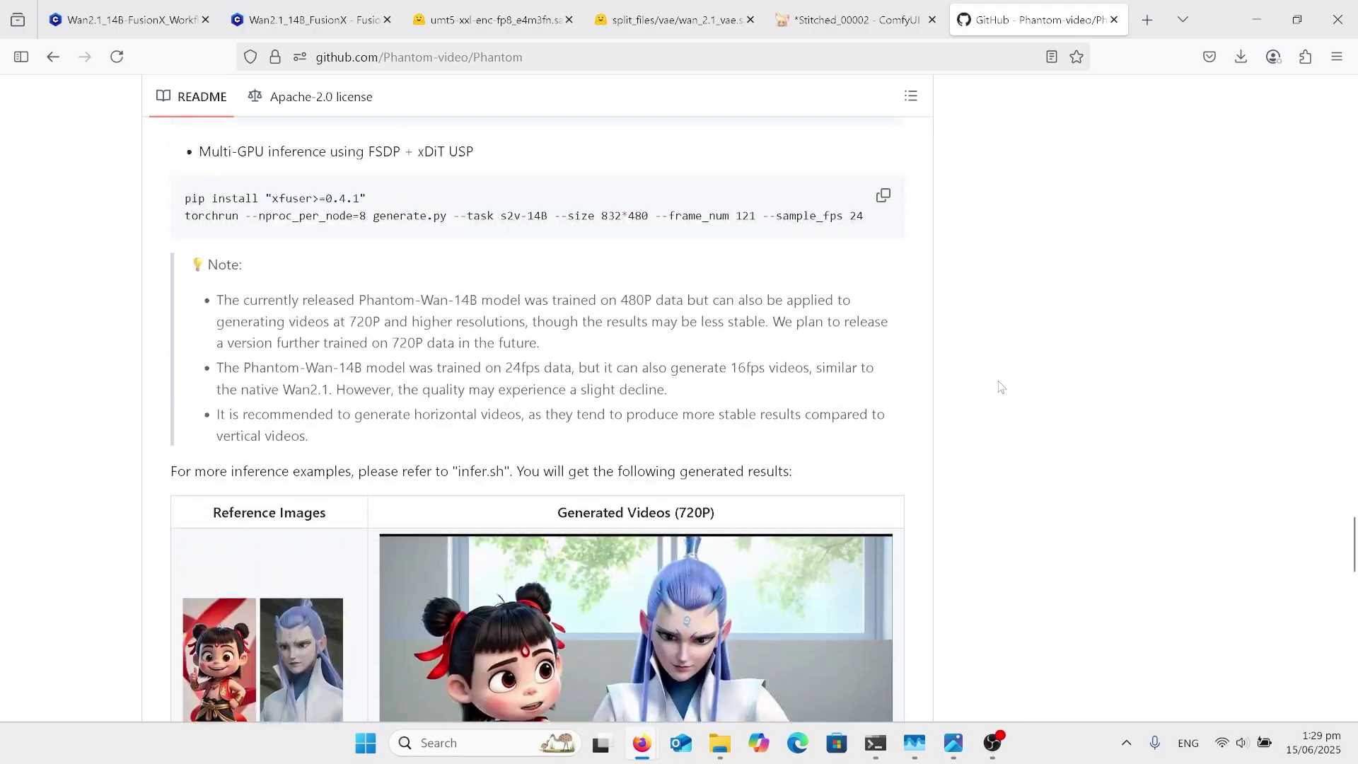
scroll(1001, 386, "up", 20)
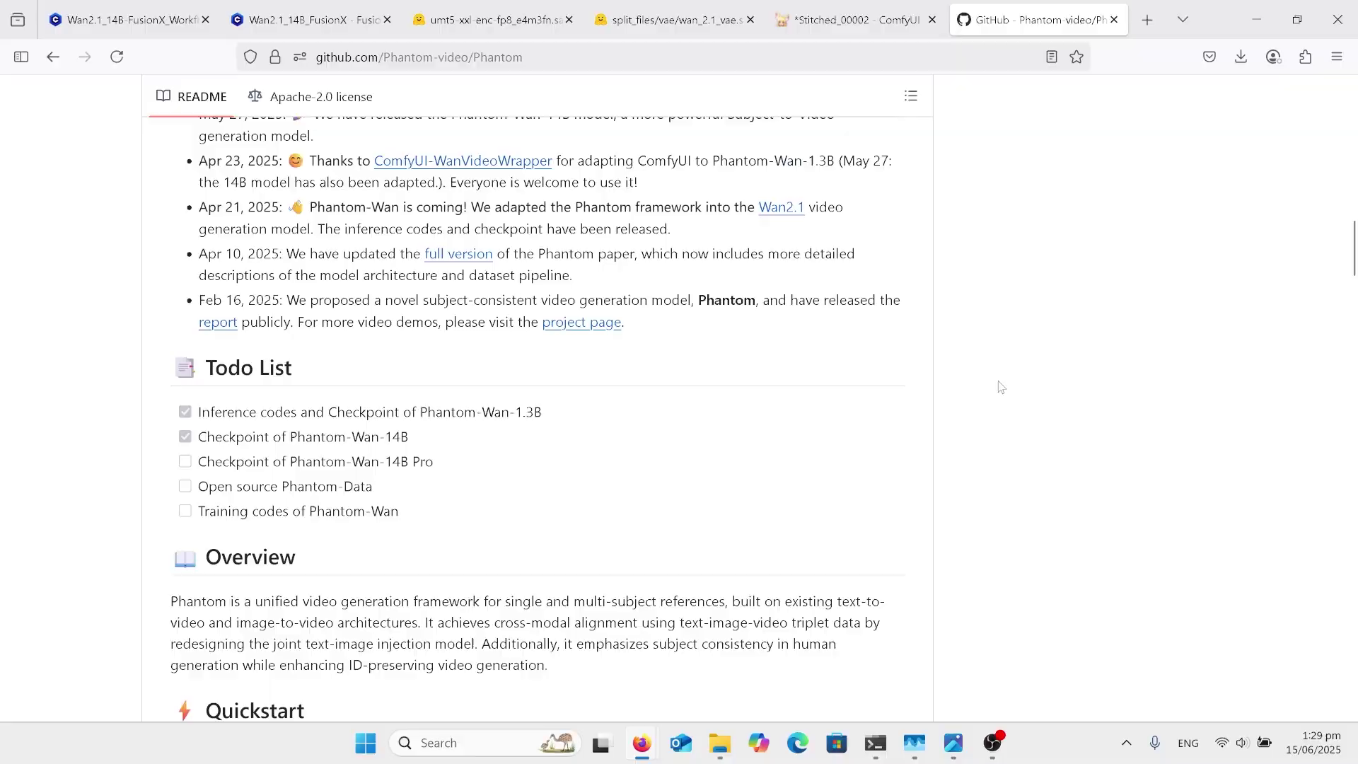
scroll(1000, 387, "up", 2)
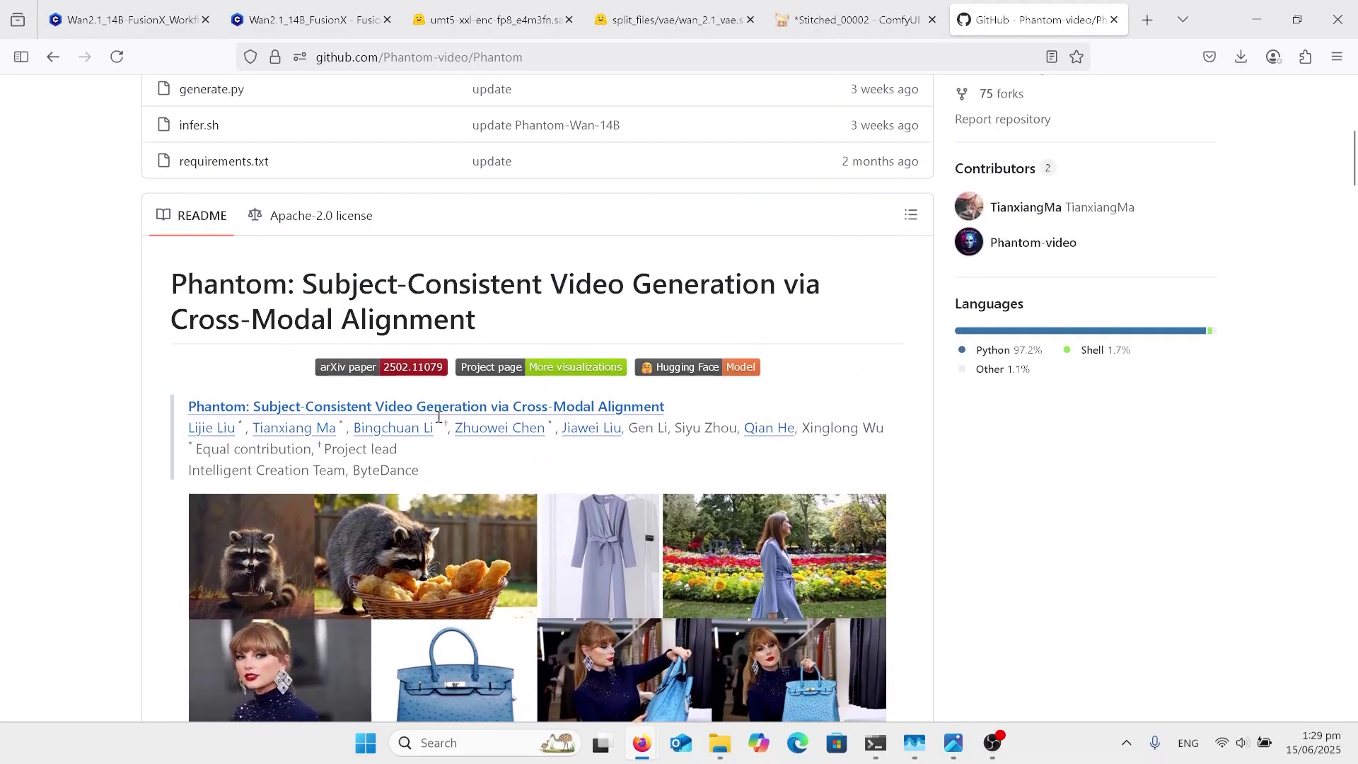
scroll(708, 403, "up", 6)
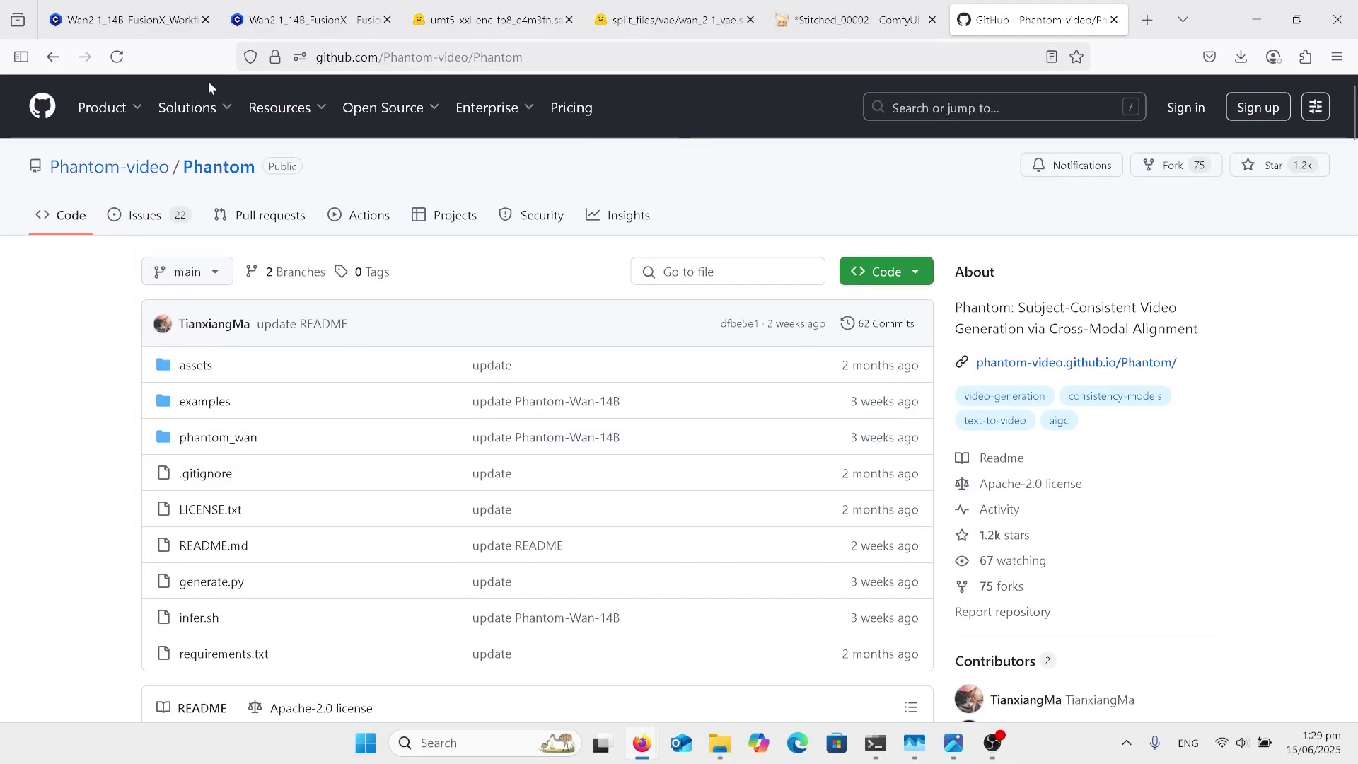
left_click(156, 19)
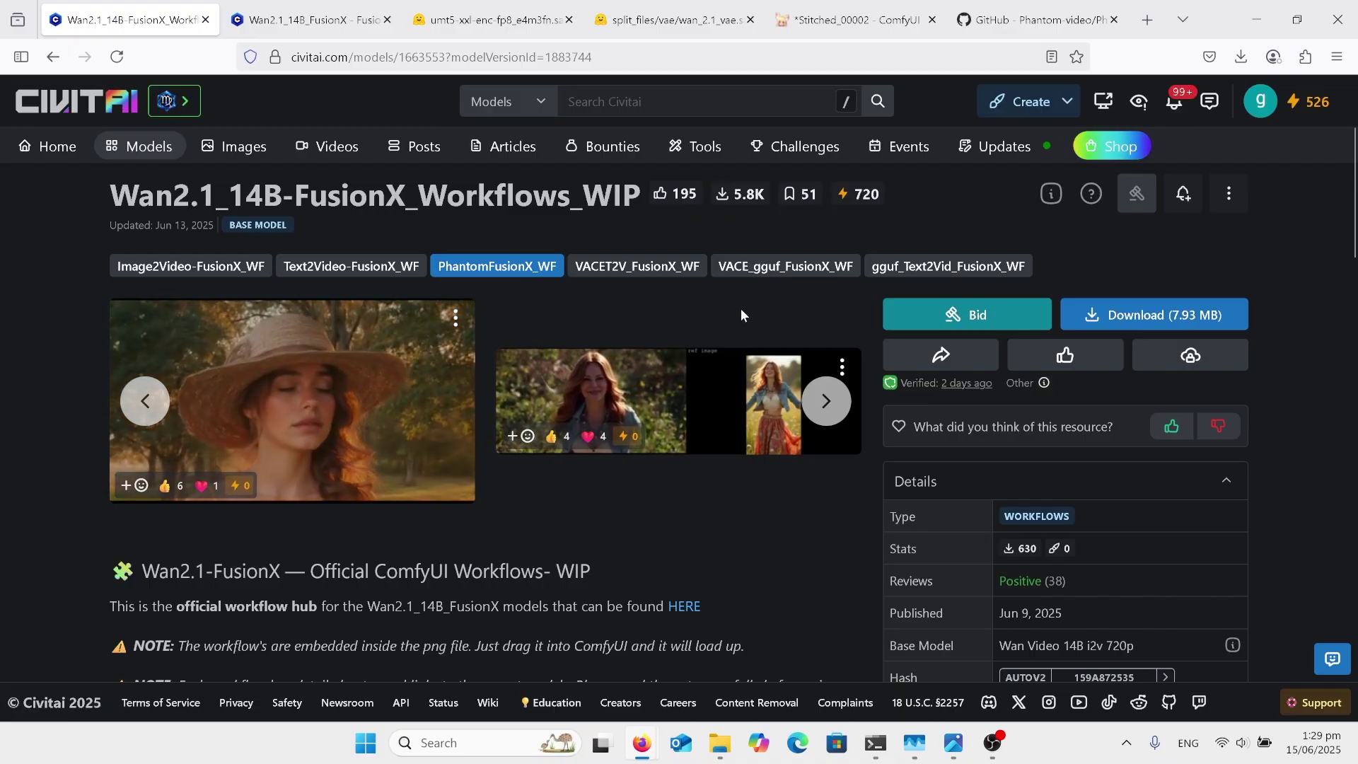
left_click(834, 417)
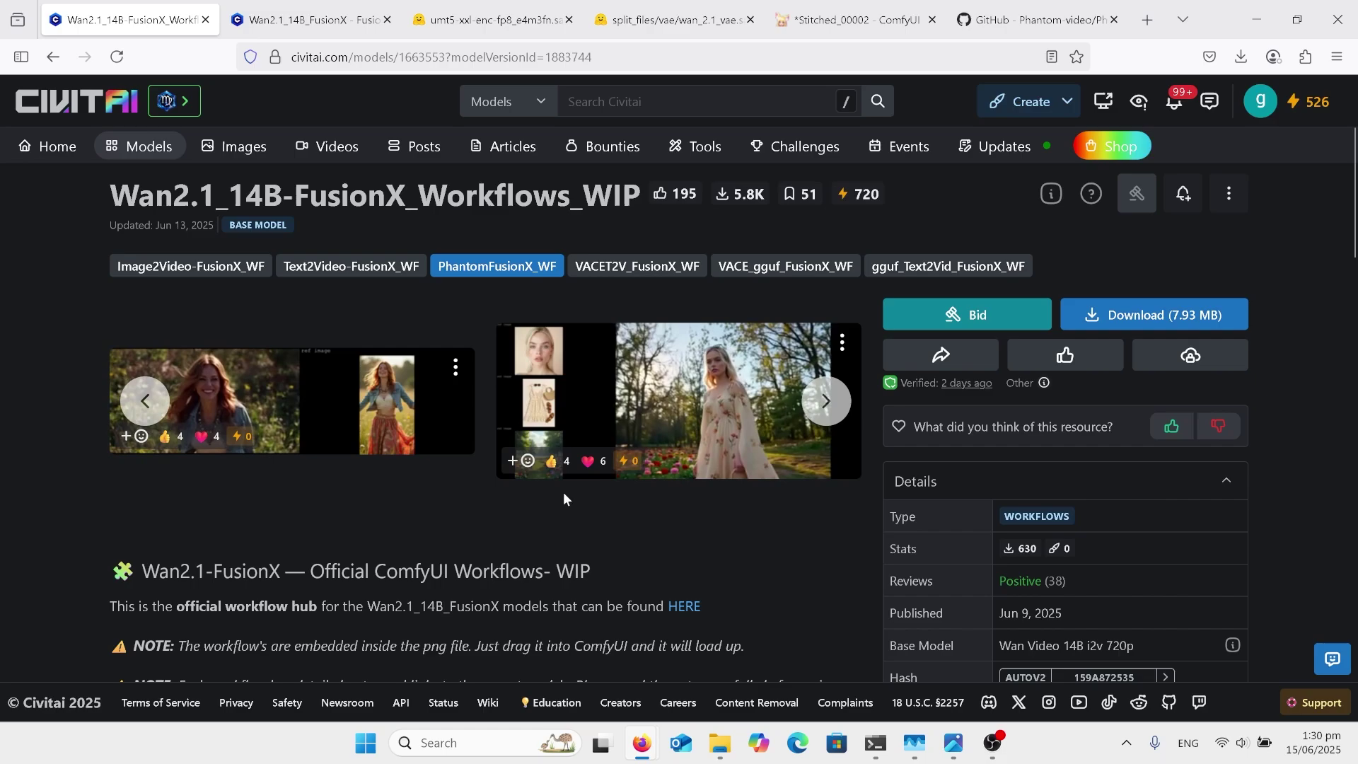
left_click(822, 400)
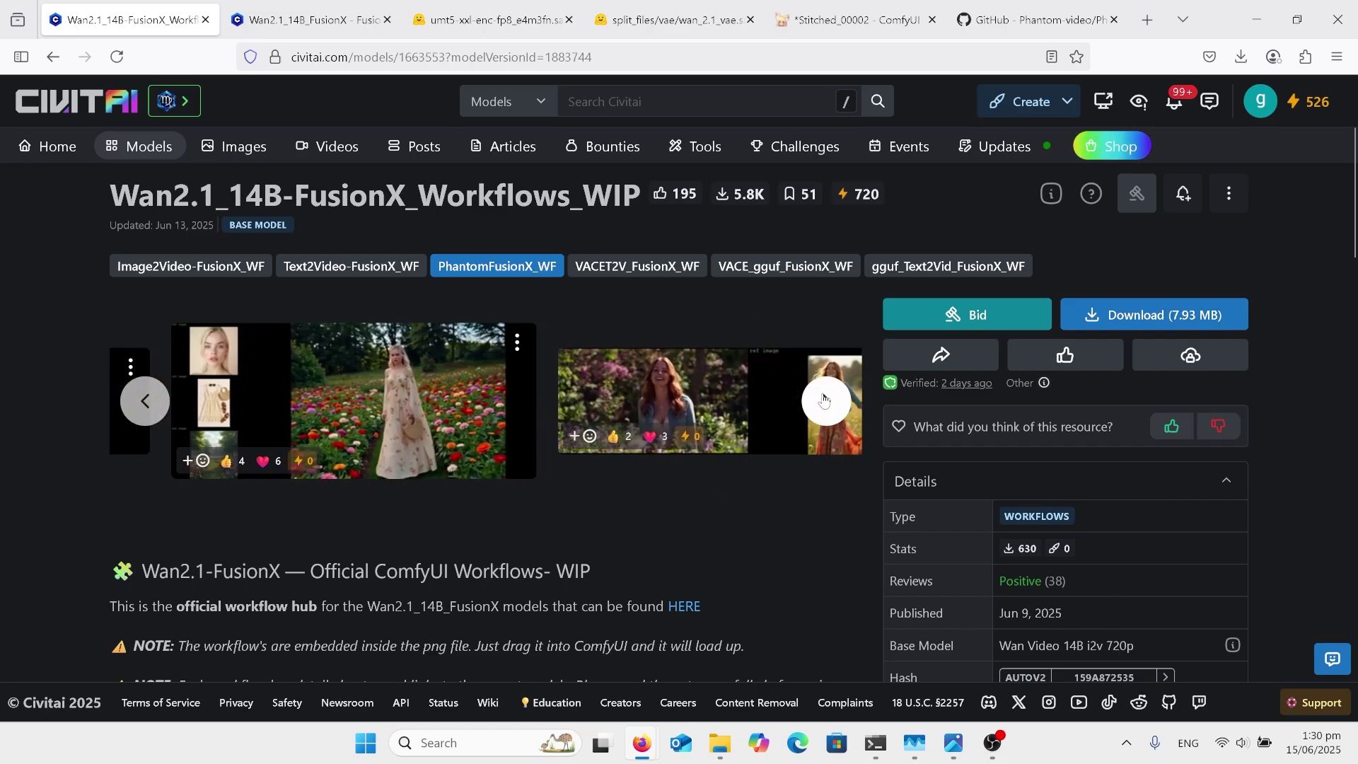
left_click(824, 400)
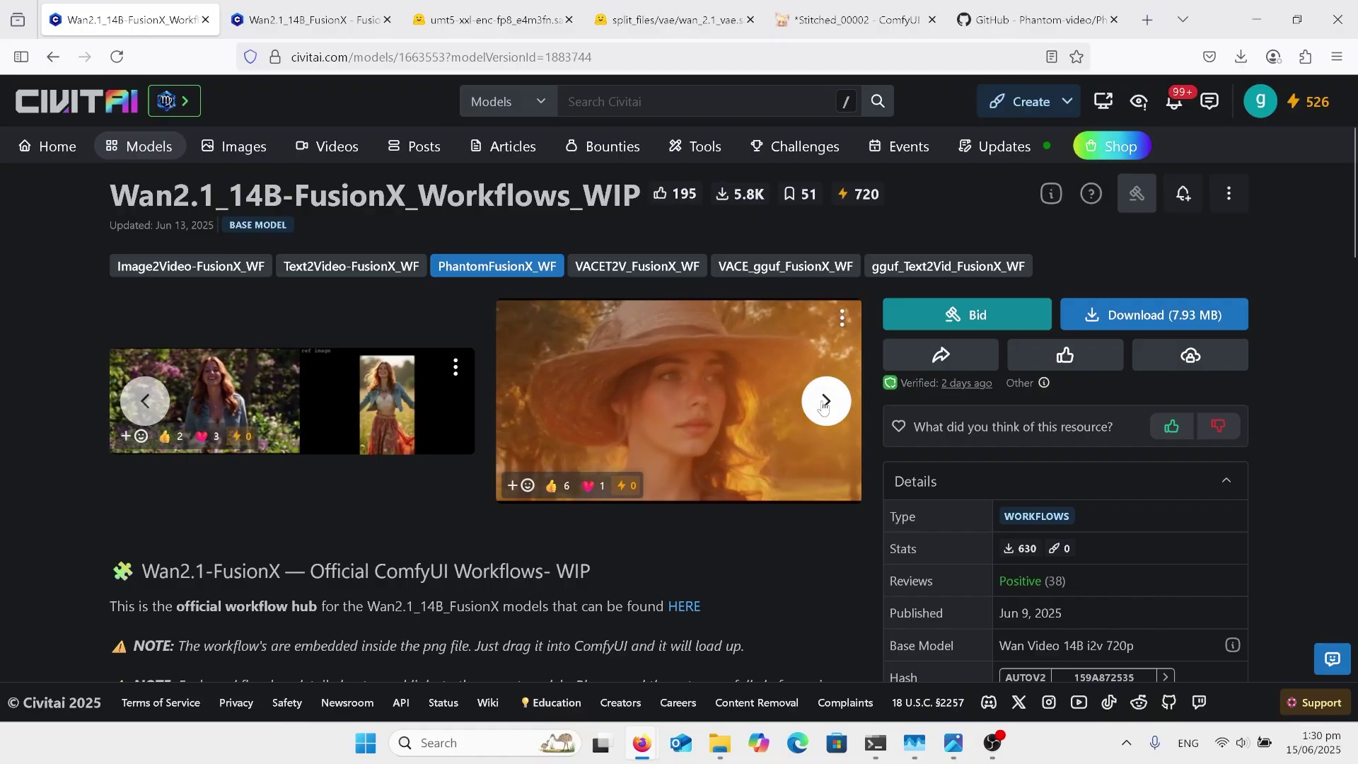
left_click(824, 400)
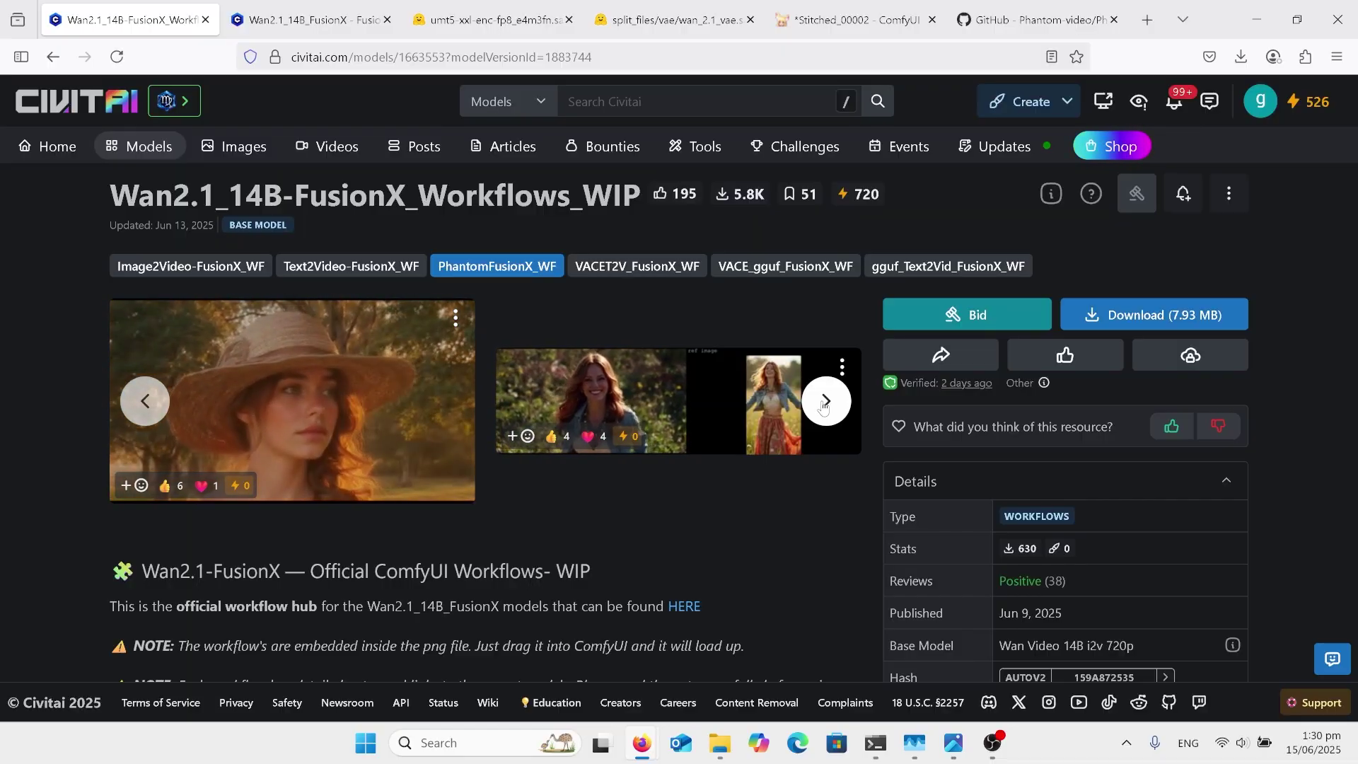
left_click(825, 401)
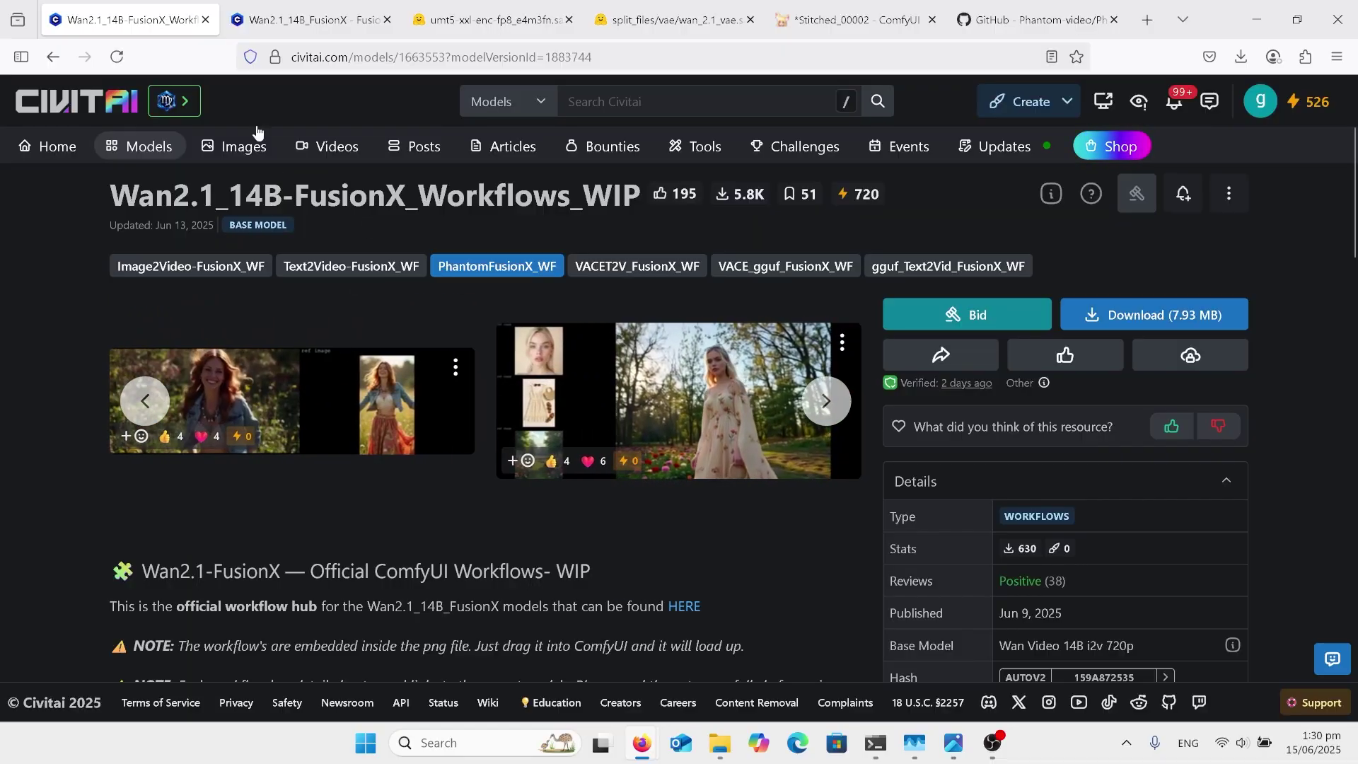
Switch to the Wan2.1_14B_FusionX model page and browse the FusionX_PhantomV1 sample videos.
left_click(294, 23)
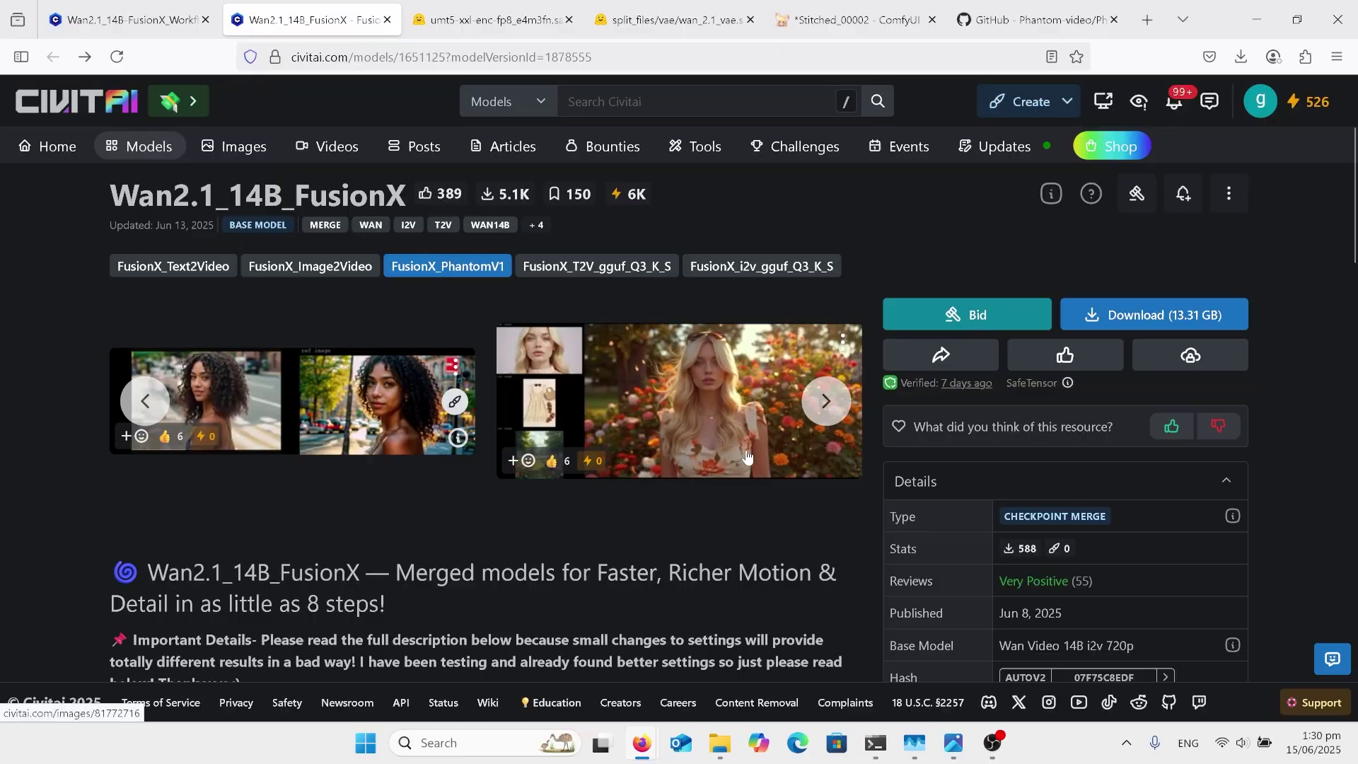
left_click(825, 402)
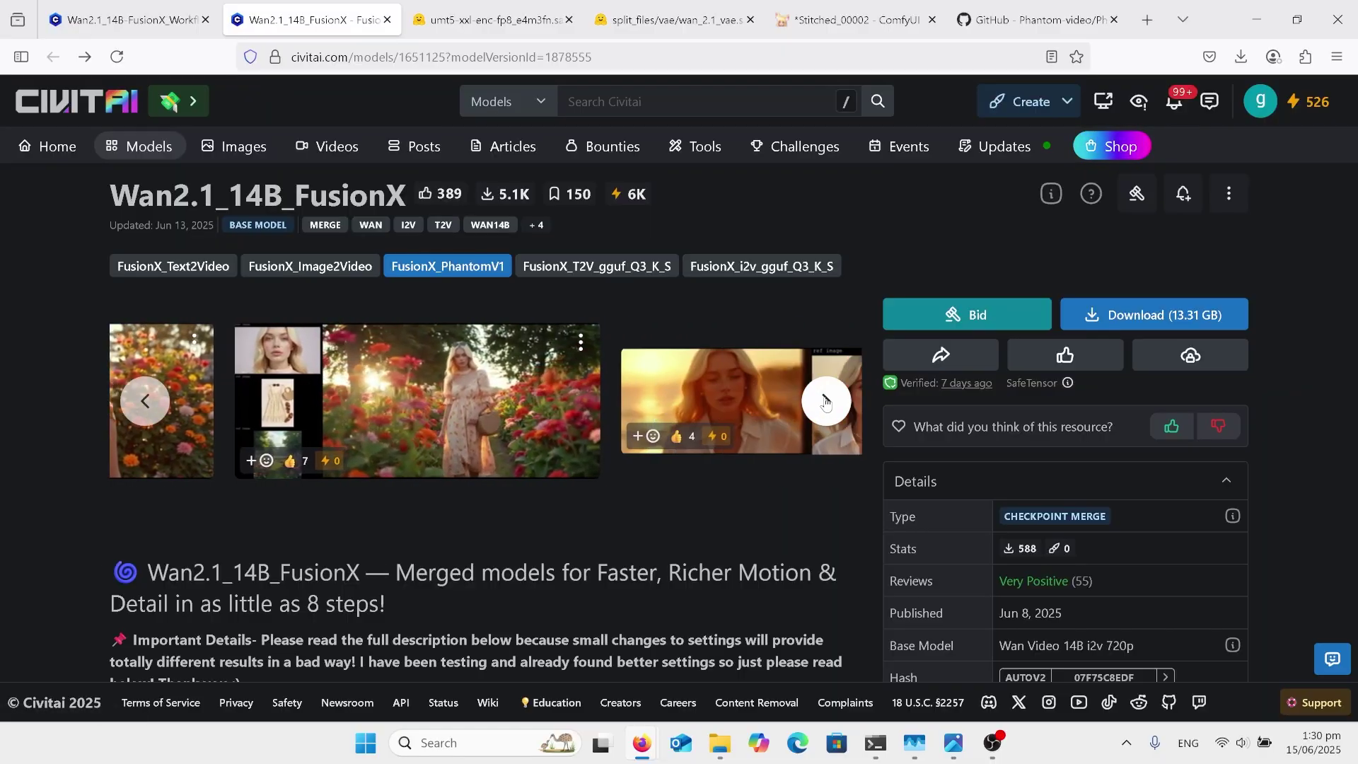
left_click(825, 402)
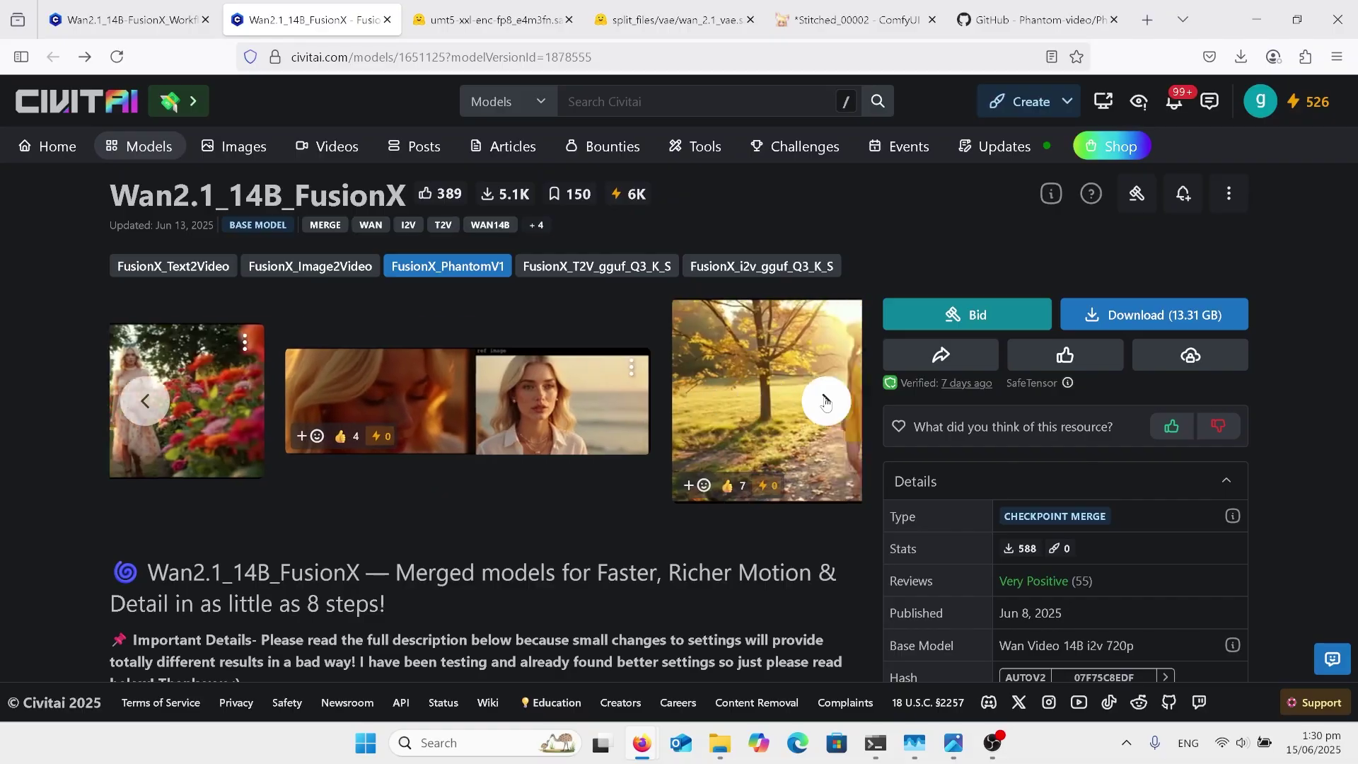
left_click(826, 402)
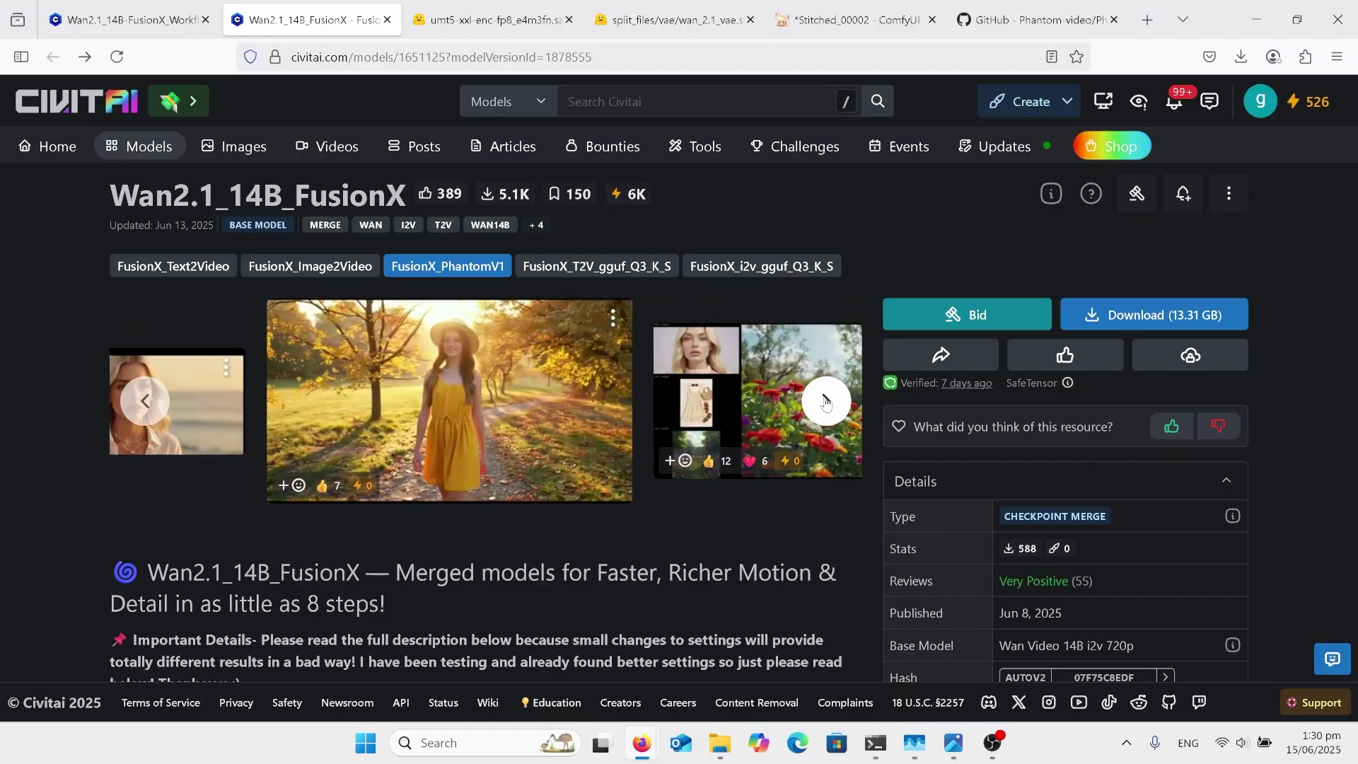
Switch to the Stitched_00002 workflow in ComfyUI and inspect its node groups, reference images and video previews.
left_click(835, 10)
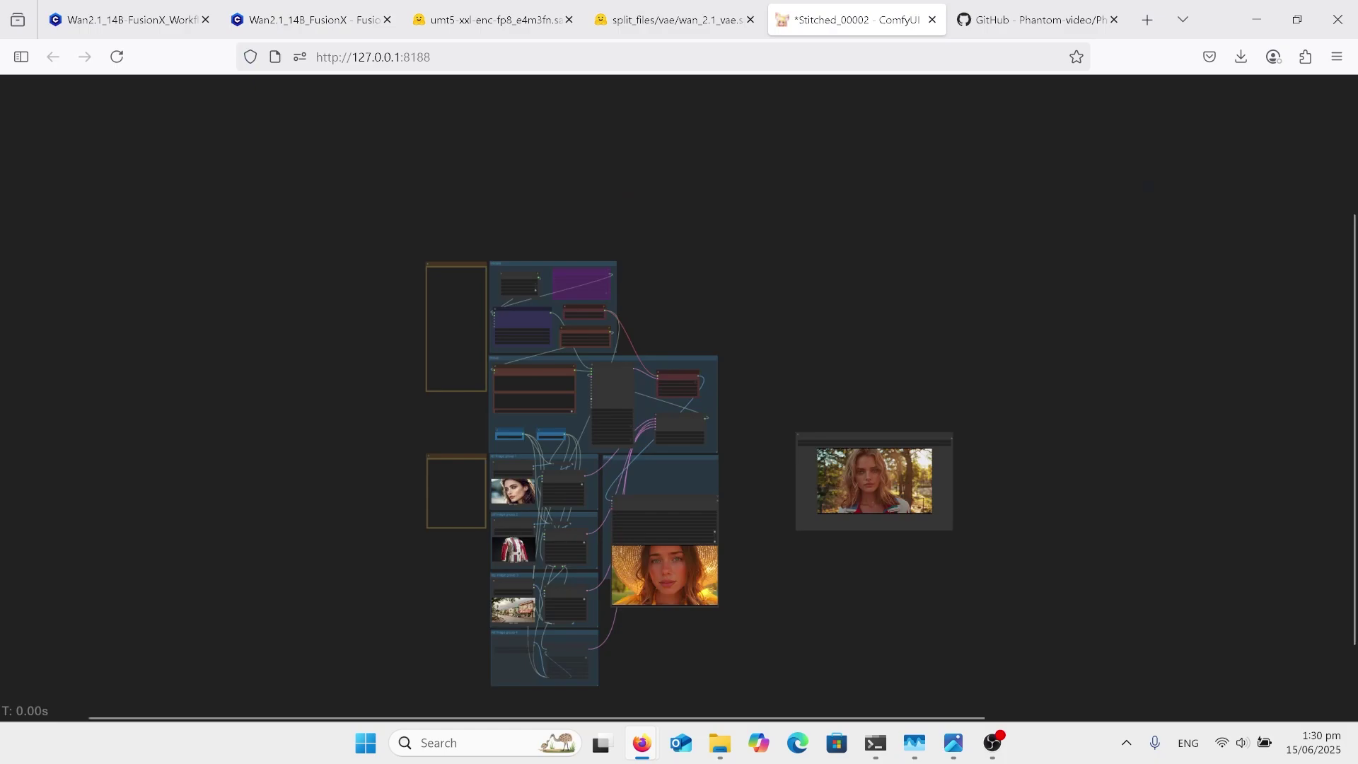
scroll(790, 523, "up", 5)
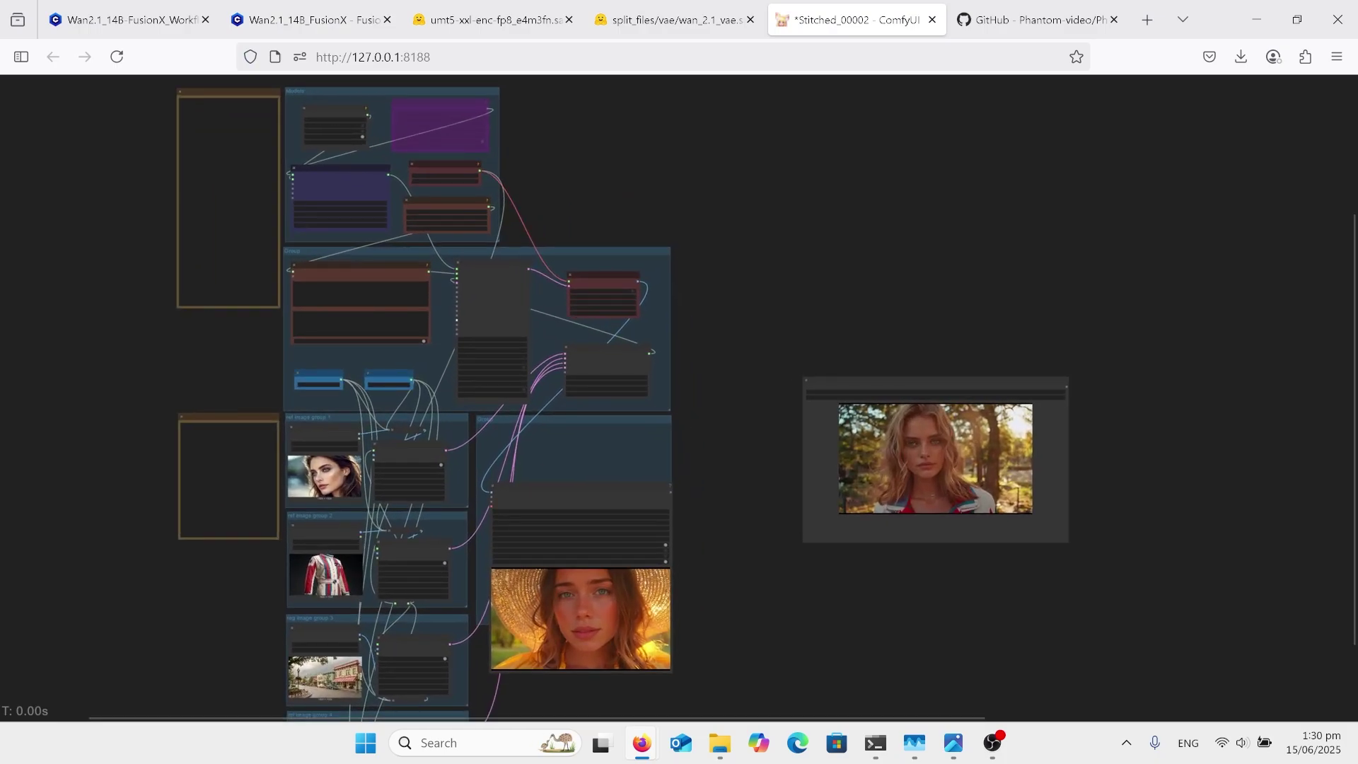
scroll(762, 392, "up", 4)
left_click_drag(652, 413, 539, 383)
scroll(538, 383, "down", 1)
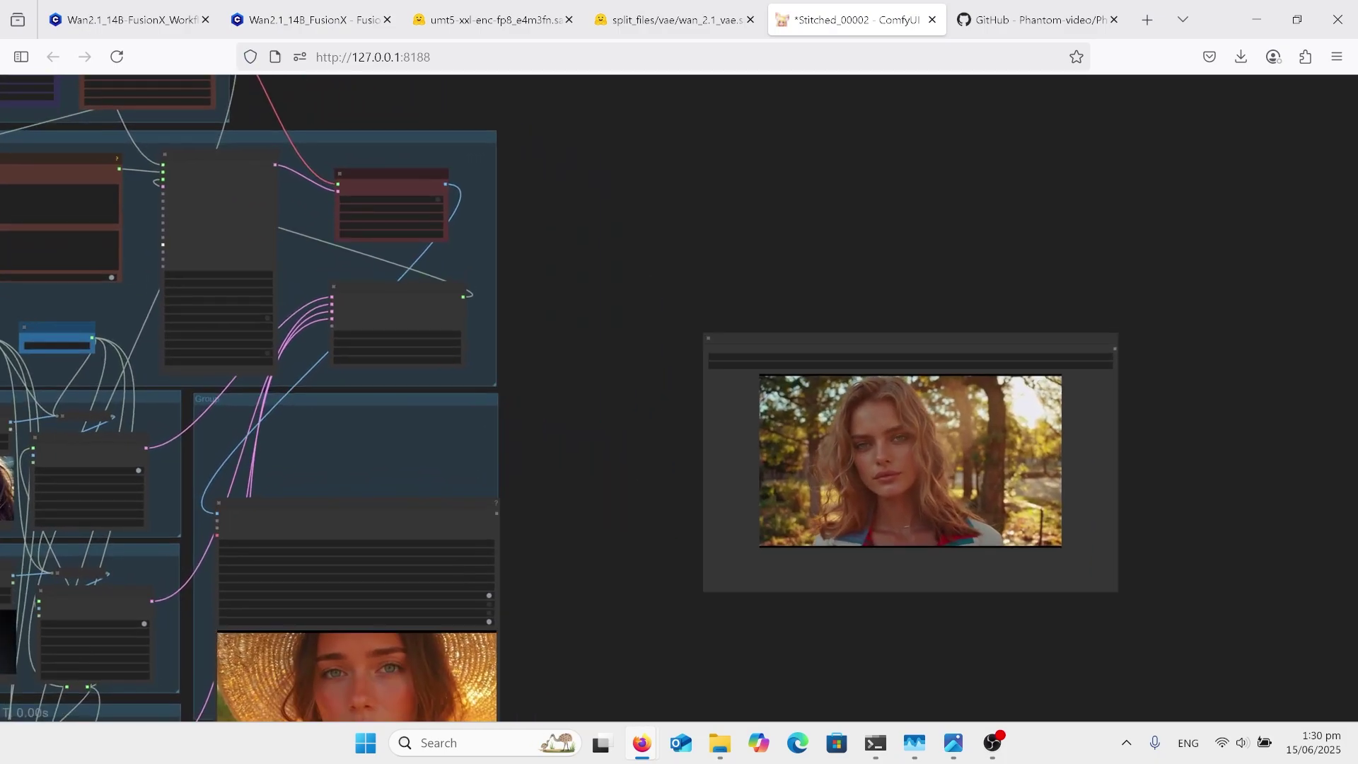
scroll(1068, 500, "up", 6)
scroll(1167, 453, "down", 6)
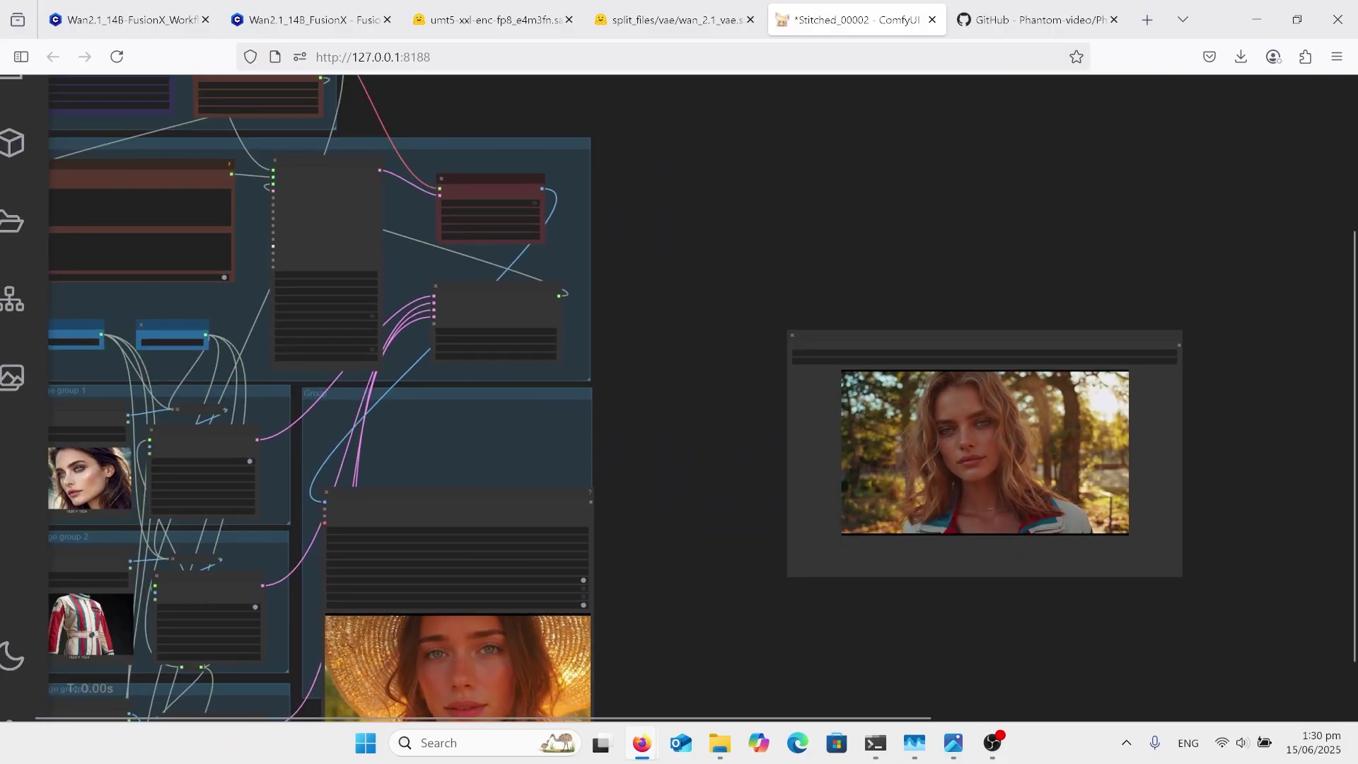
Locate the WAN - START HERE note beside the Models group and open its text to see the full download URLs.
scroll(729, 205, "up", 3)
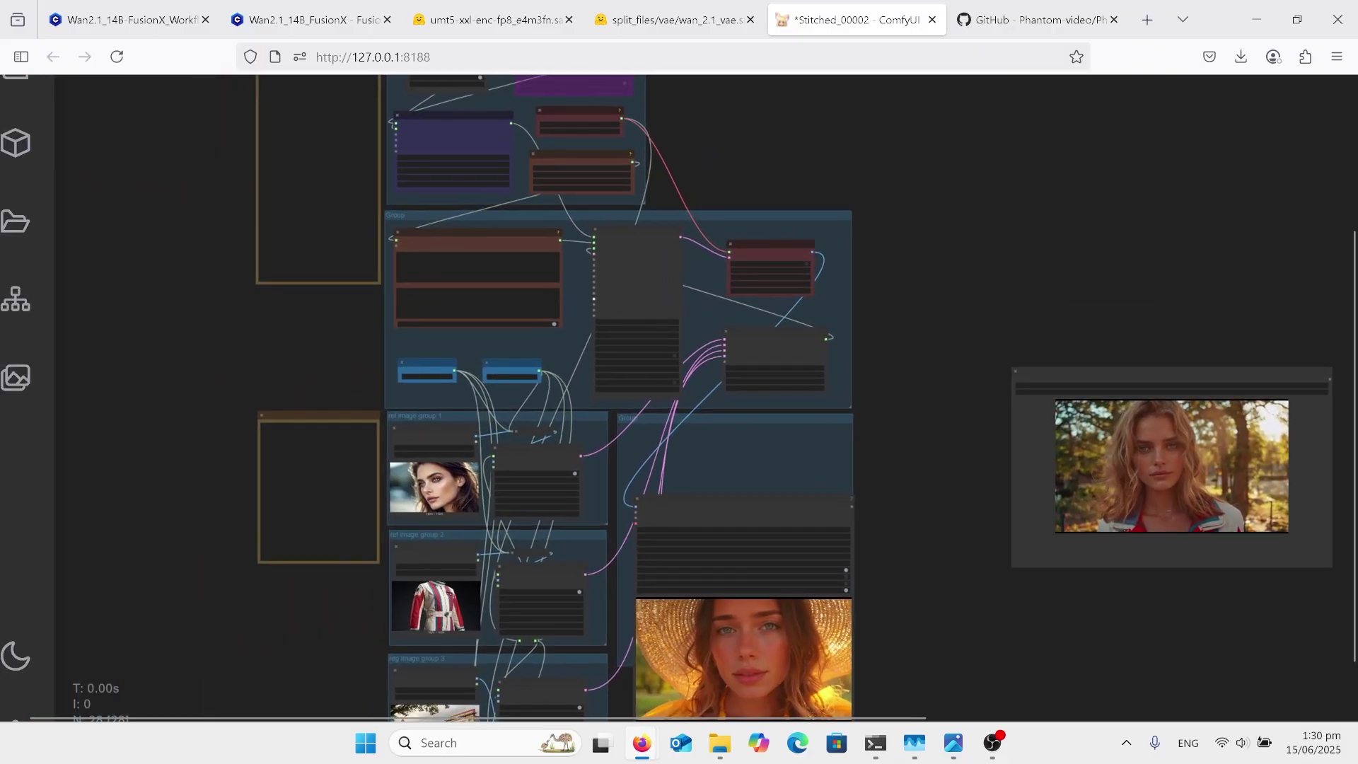
left_click_drag(736, 198, 853, 374)
scroll(302, 222, "up", 8)
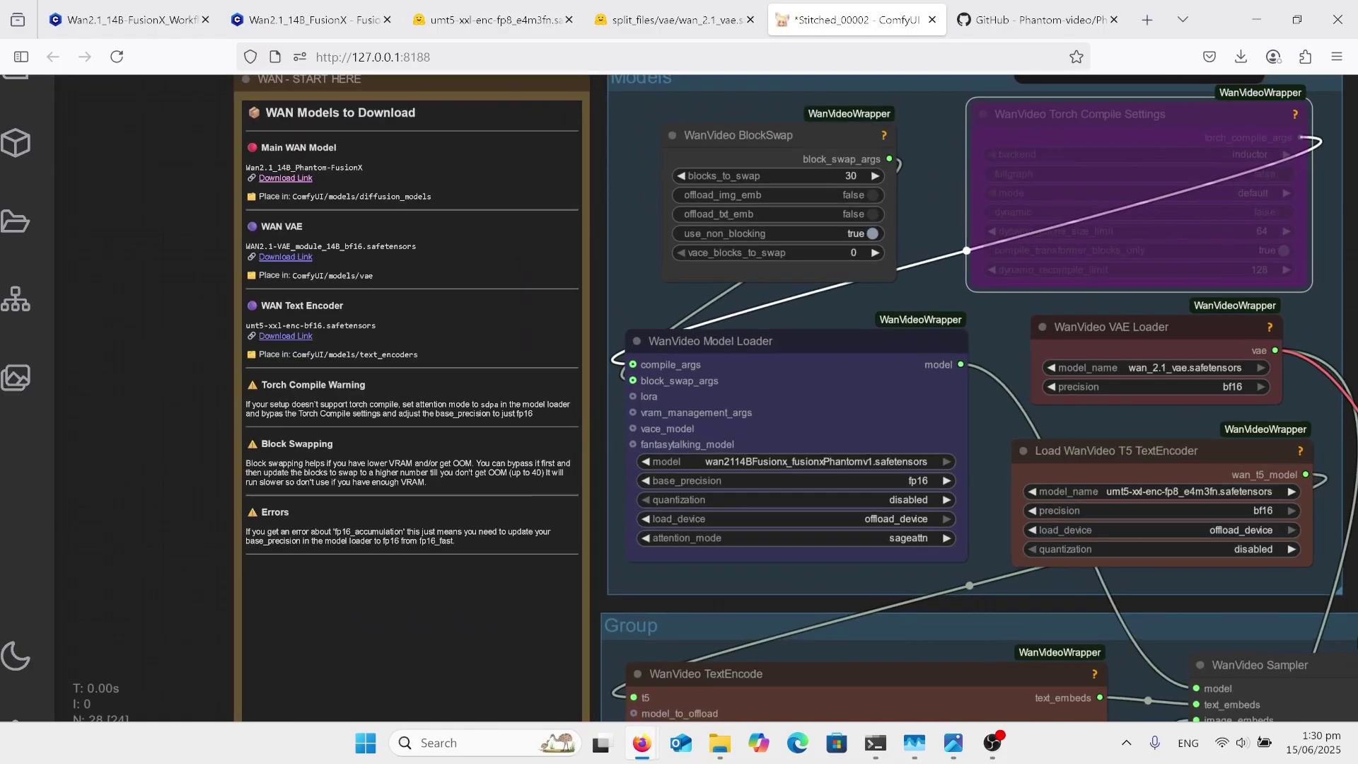
scroll(452, 315, "up", 3)
left_click_drag(452, 314, 493, 392)
double_click(453, 333)
scroll(453, 332, "down", 1)
scroll(460, 467, "up", 1)
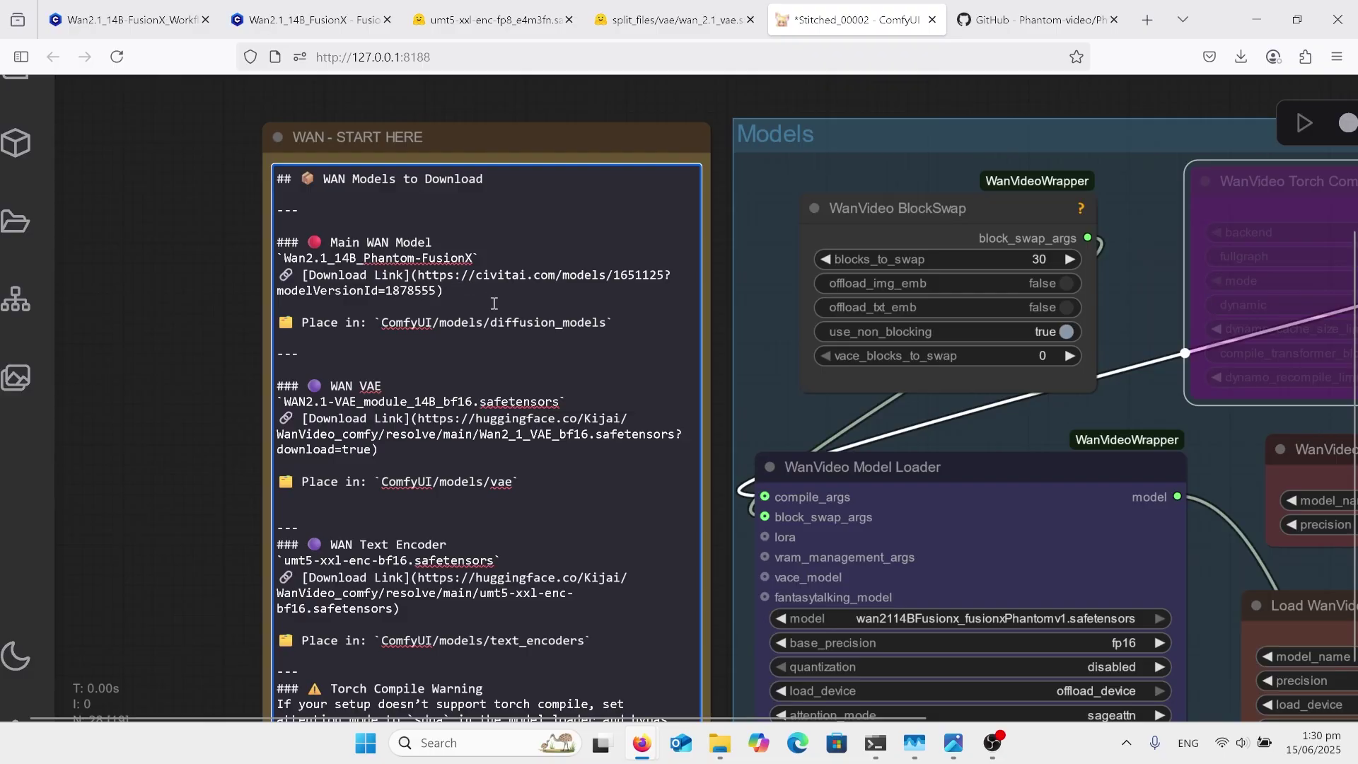
Read the note's WAN model, VAE and text encoder links, their destination folders and the Torch Compile warning.
scroll(736, 481, "up", 3)
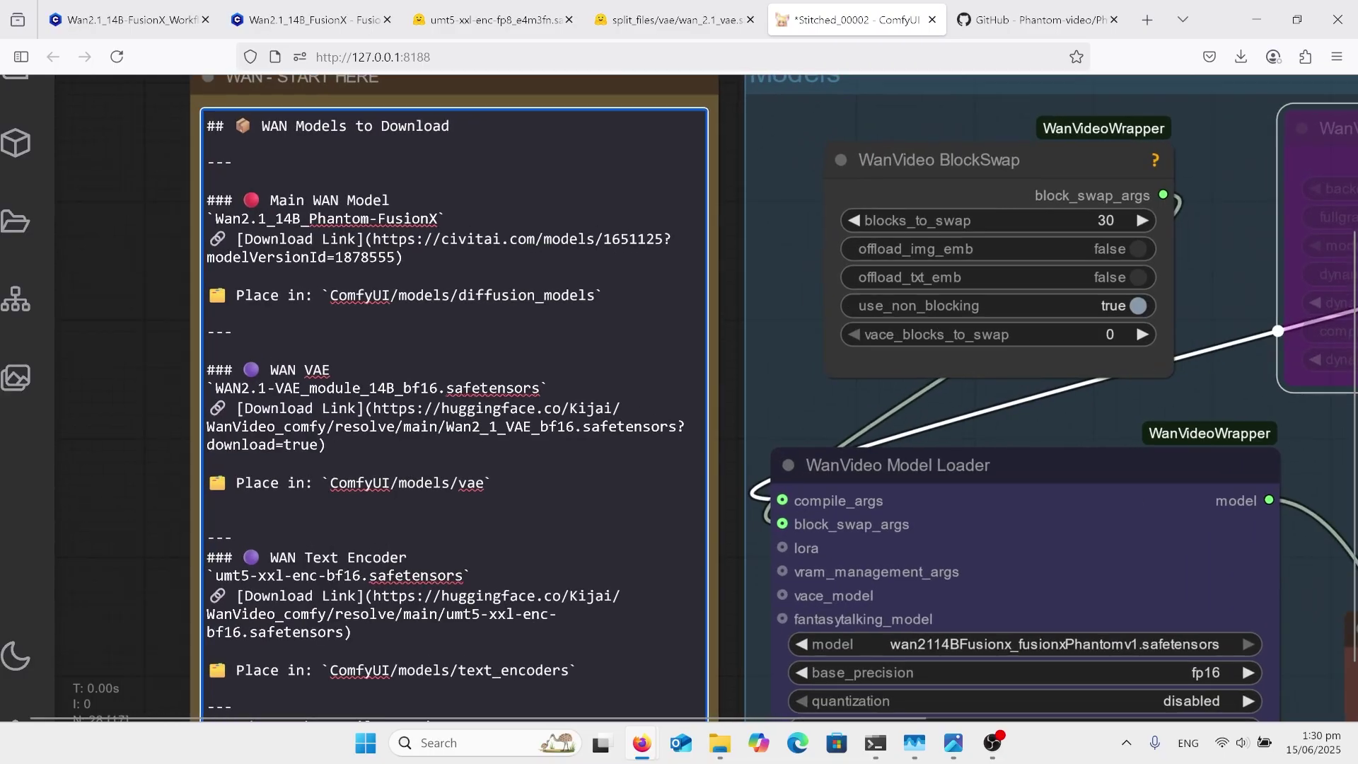
scroll(353, 141, "down", 2)
scroll(354, 481, "down", 2)
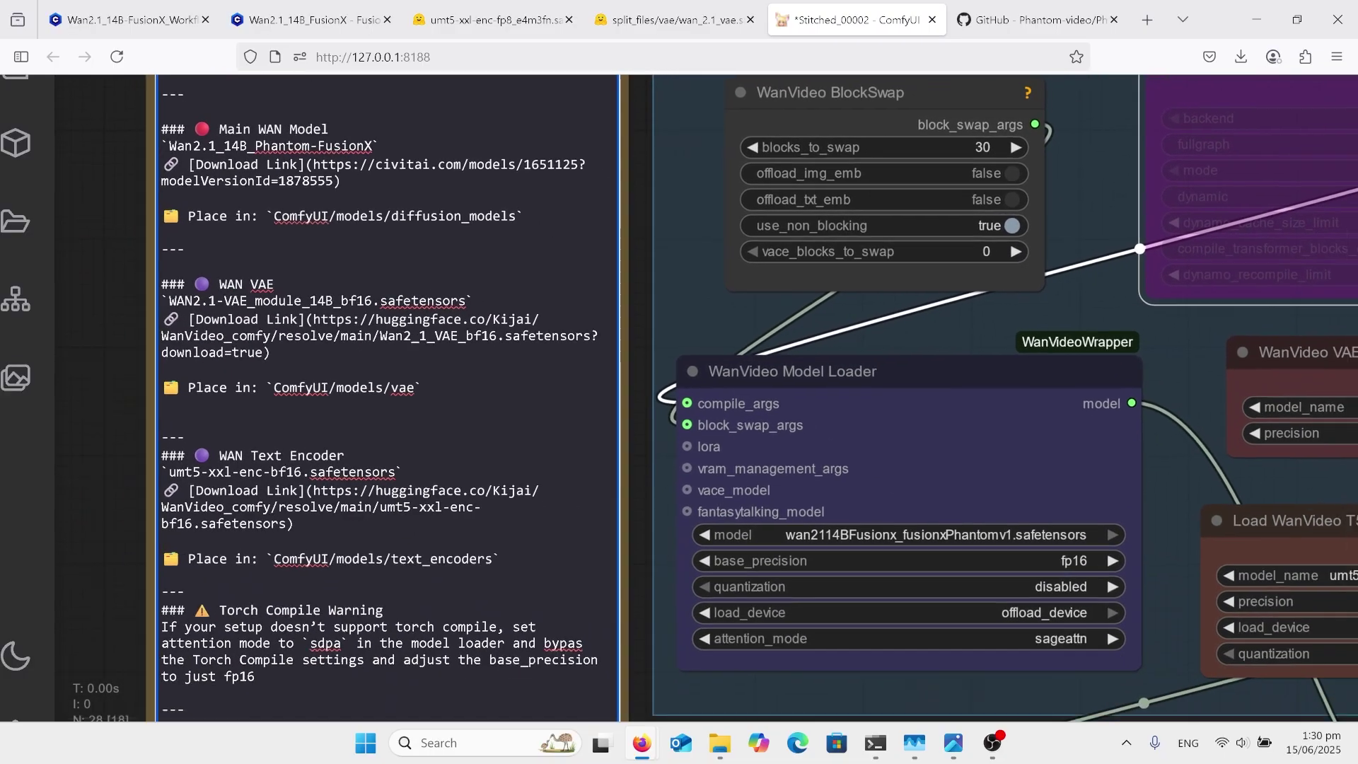
scroll(354, 481, "up", 2)
scroll(478, 443, "down", 4)
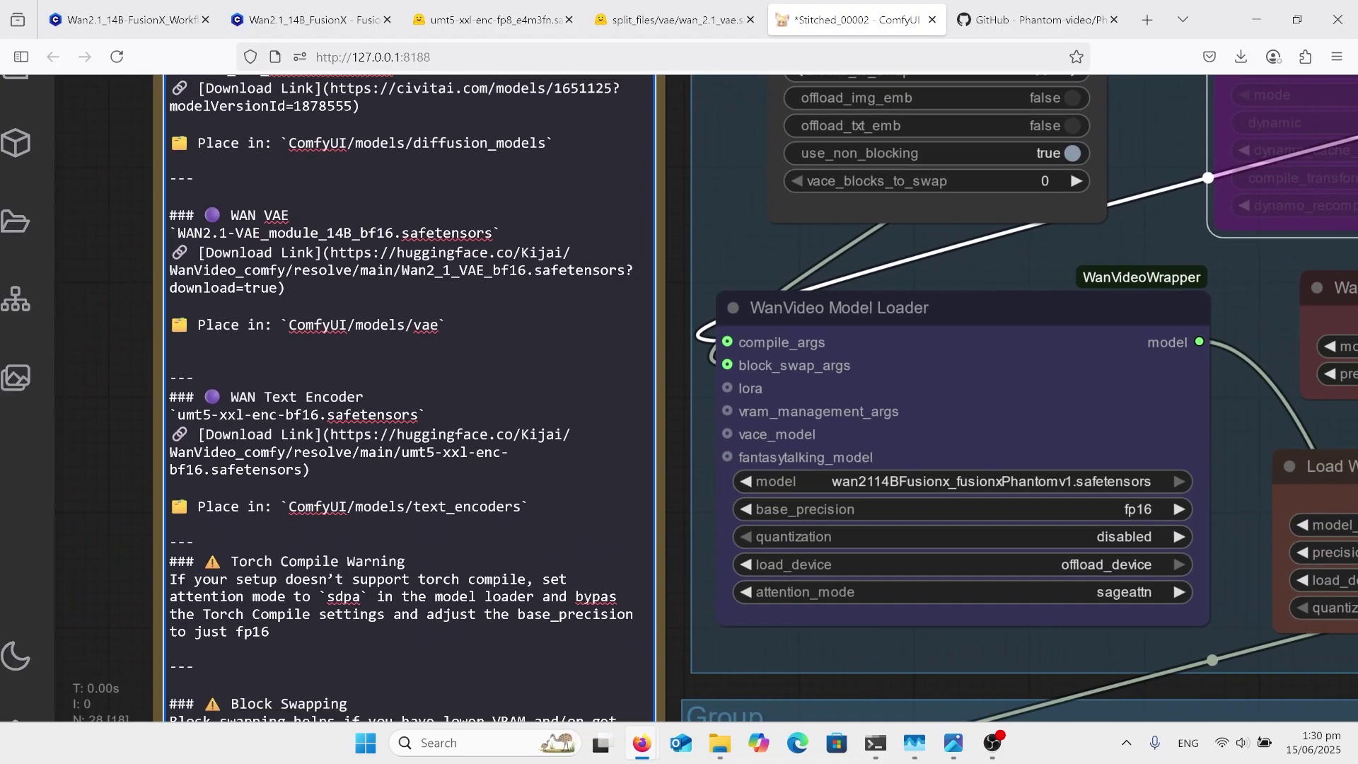
scroll(751, 398, "down", 2)
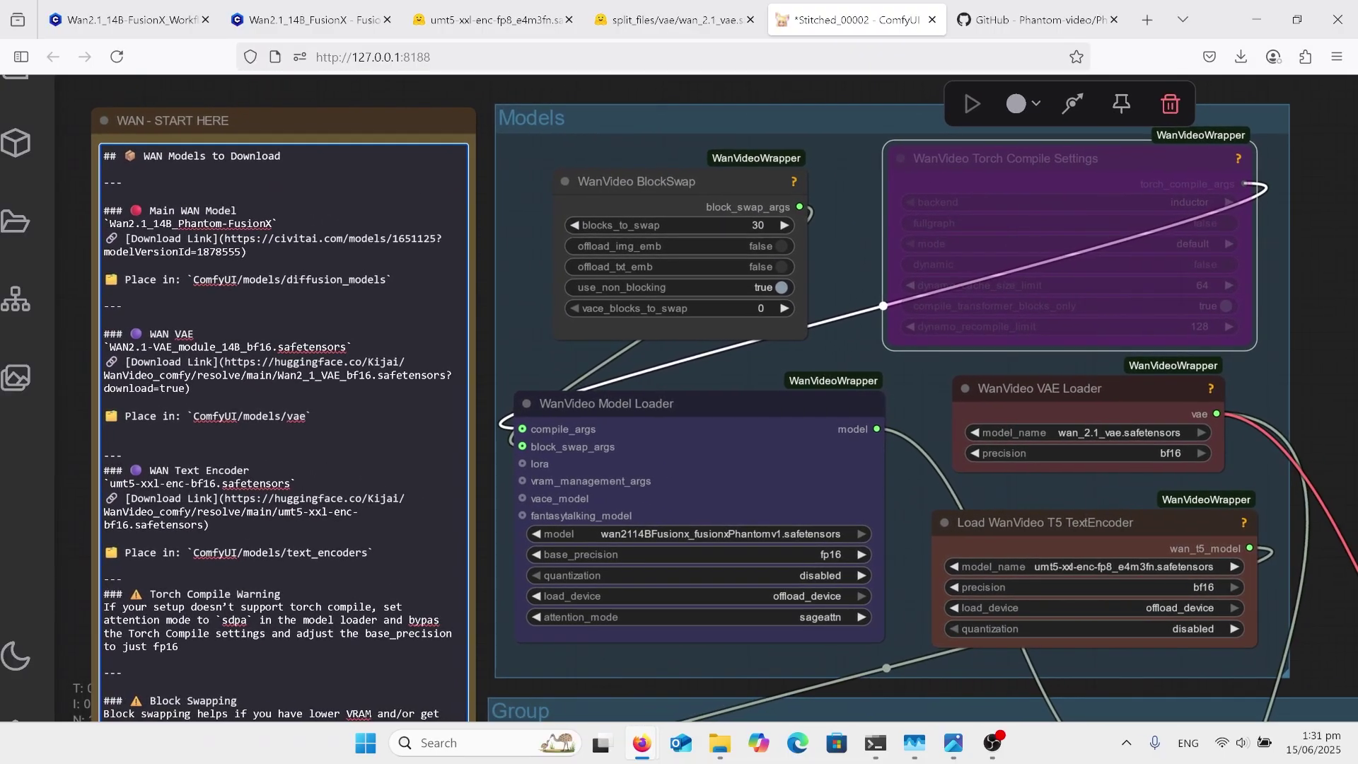
Shift the WanVideo BlockSwap node slightly down, and check the Hugging Face text encoder and VAE file pages before returning to the ComfyUI workflow.
left_click_drag(637, 181, 634, 208)
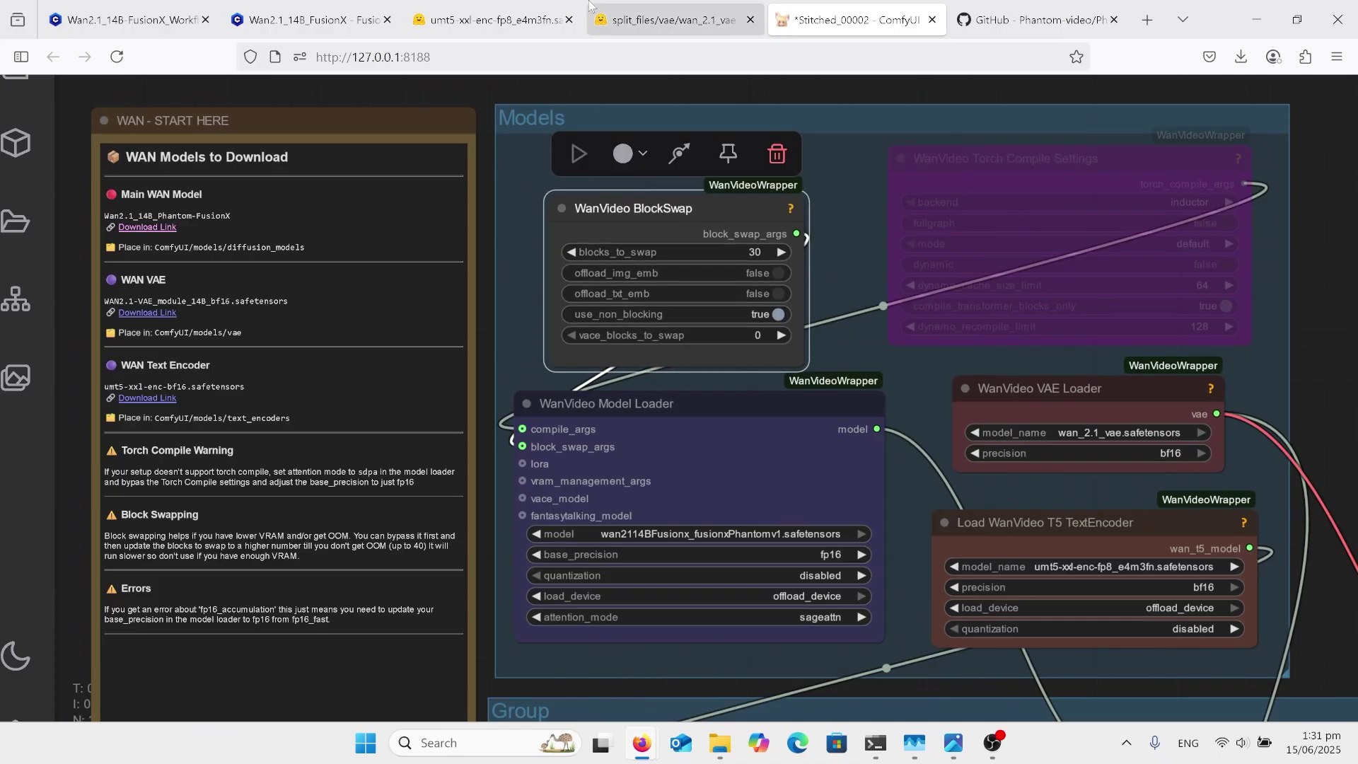
left_click(488, 27)
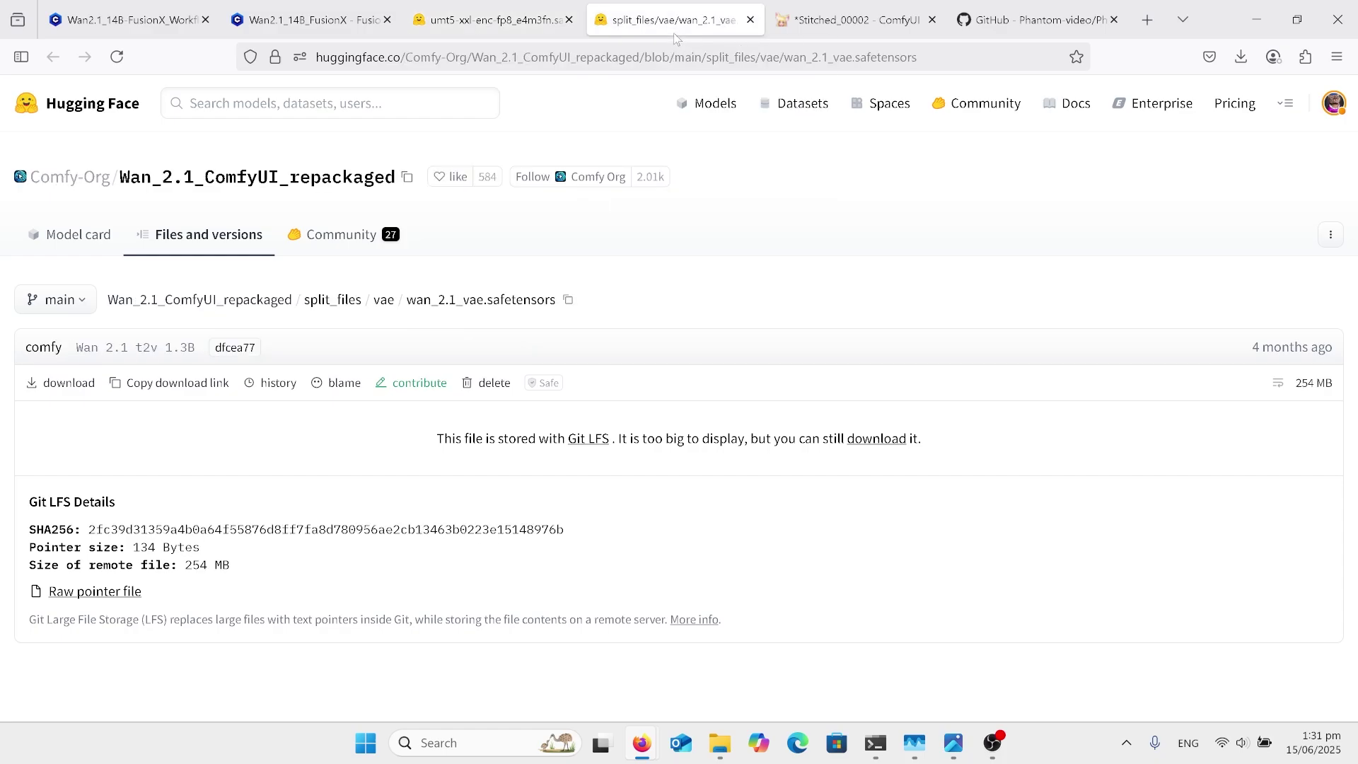
left_click(811, 30)
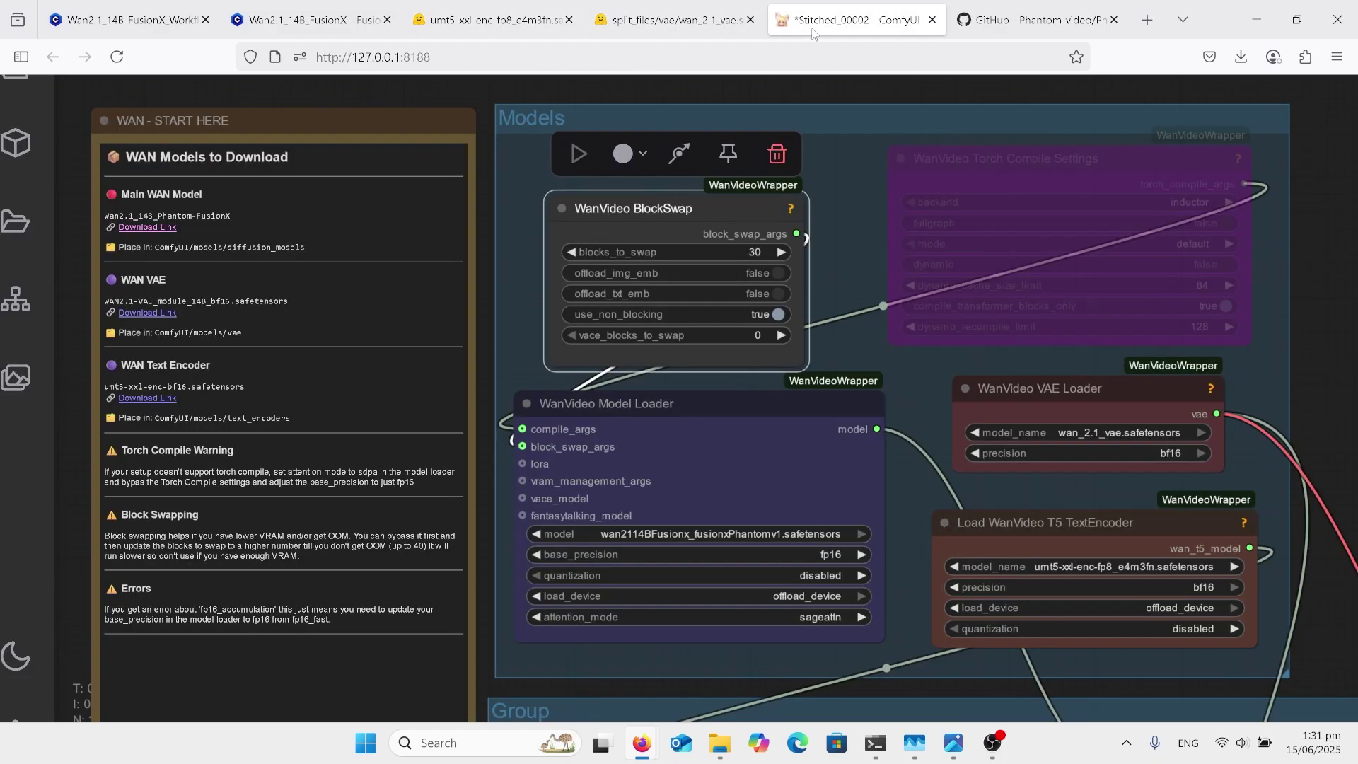
Examine the WanVideo BlockSwap and WanVideo Model Loader settings, including the available load_device options.
scroll(897, 460, "up", 4)
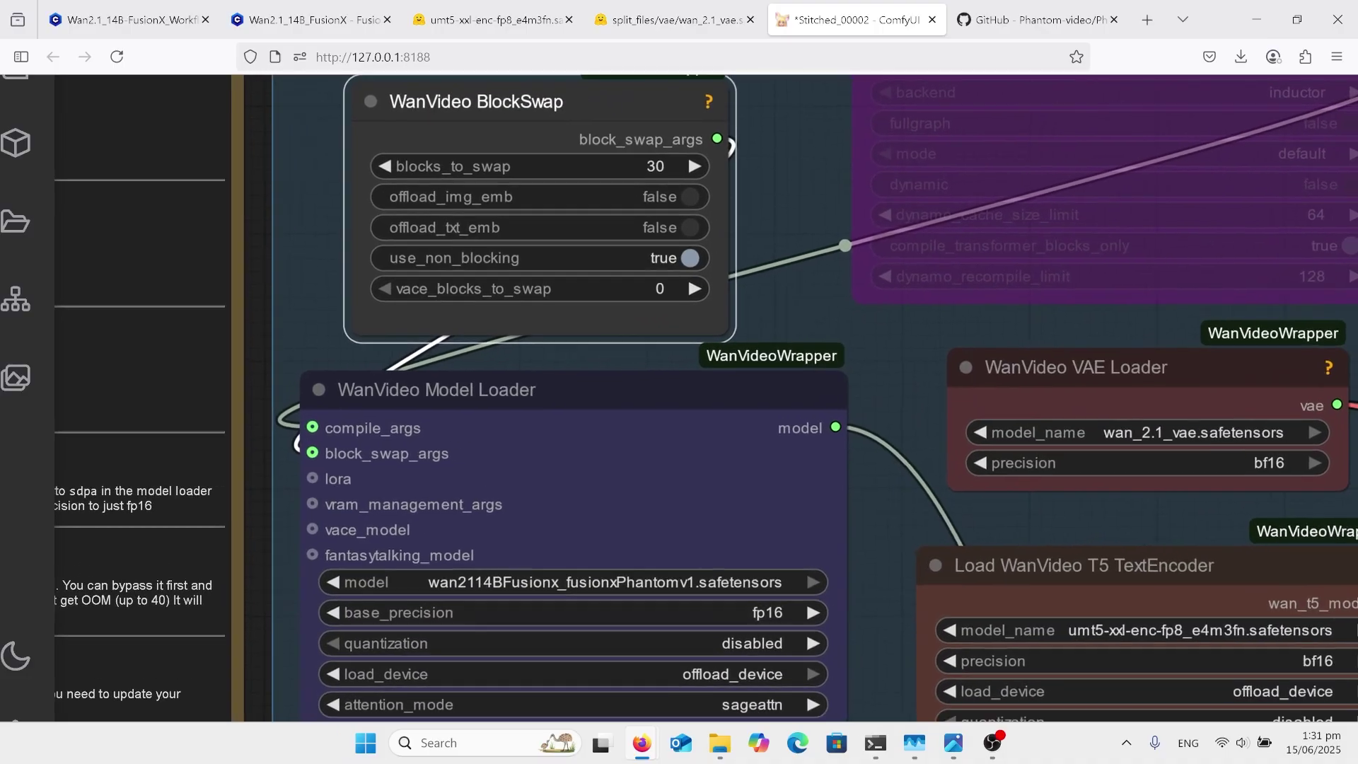
scroll(706, 398, "down", 1)
left_click(566, 495)
scroll(680, 234, "up", 2)
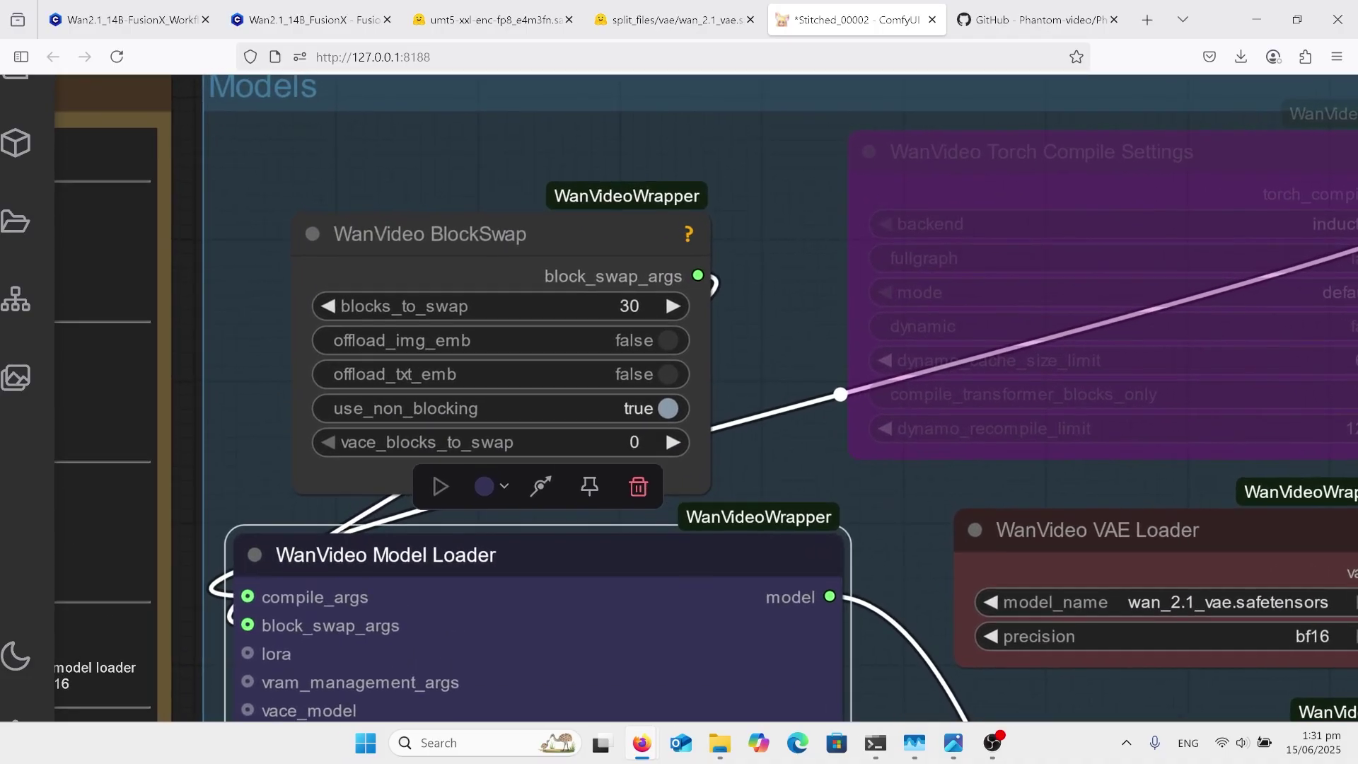
left_click_drag(864, 581, 835, 314)
scroll(850, 479, "up", 2)
scroll(854, 447, "down", 3)
scroll(834, 314, "down", 2)
scroll(777, 541, "up", 6)
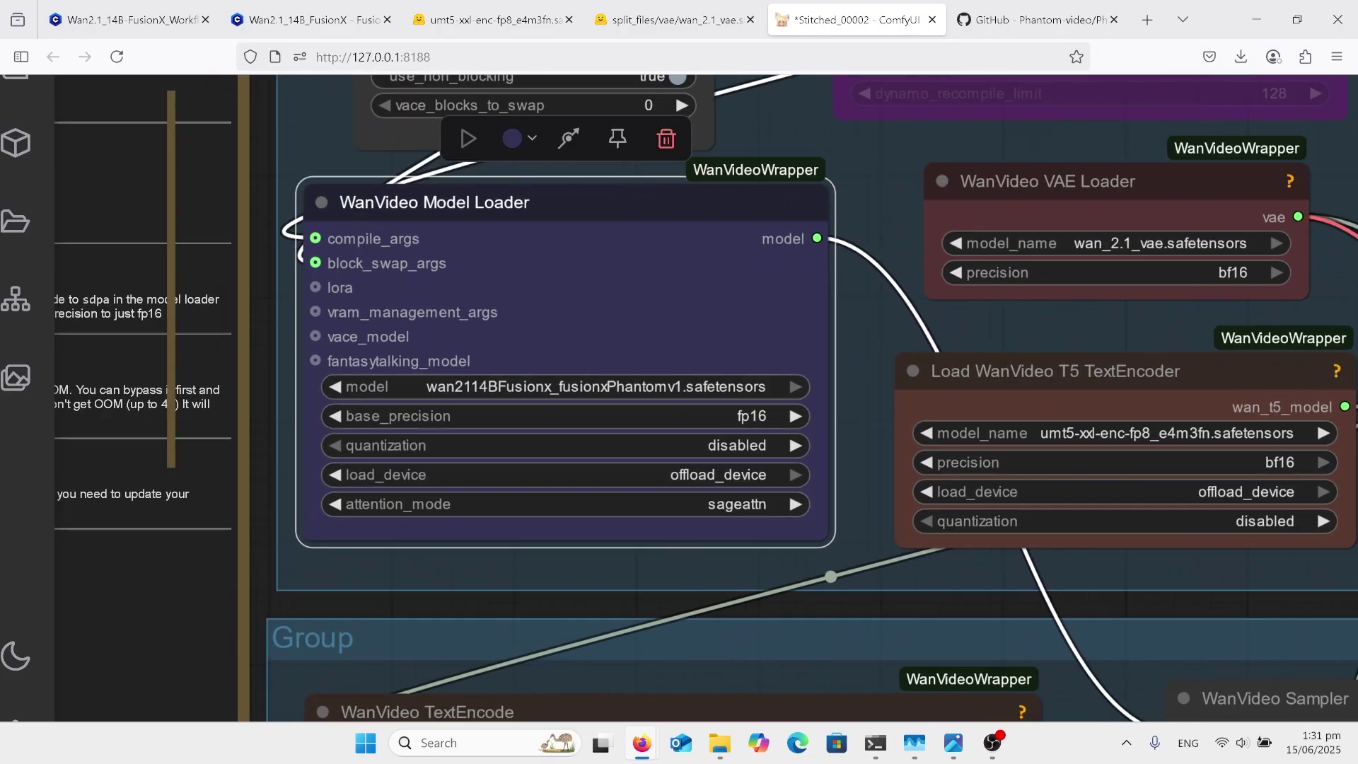
left_click(718, 442)
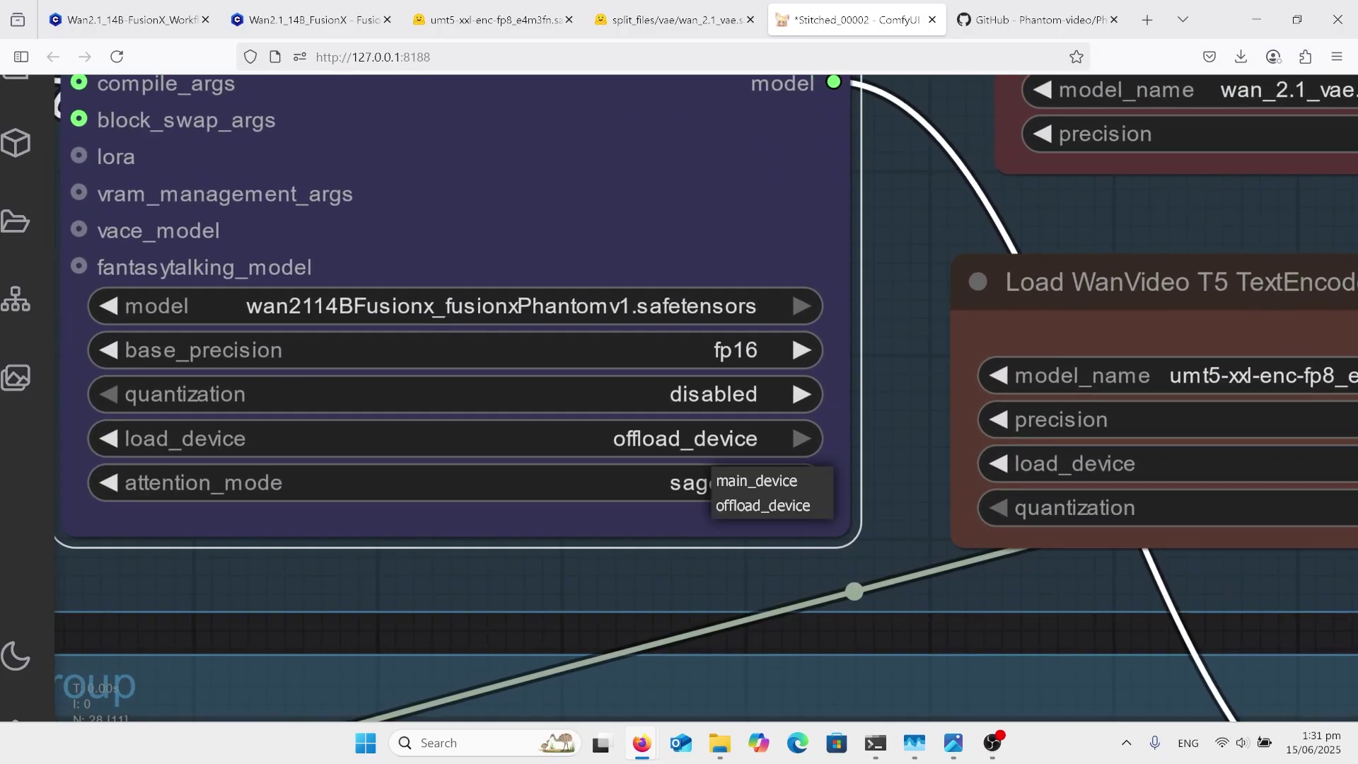
left_click(885, 468)
Inspect the model files and precision settings in the WanVideo VAE Loader and Load WanVideo T5 TextEncoder nodes.
scroll(803, 332, "down", 4)
left_click_drag(803, 326, 498, 329)
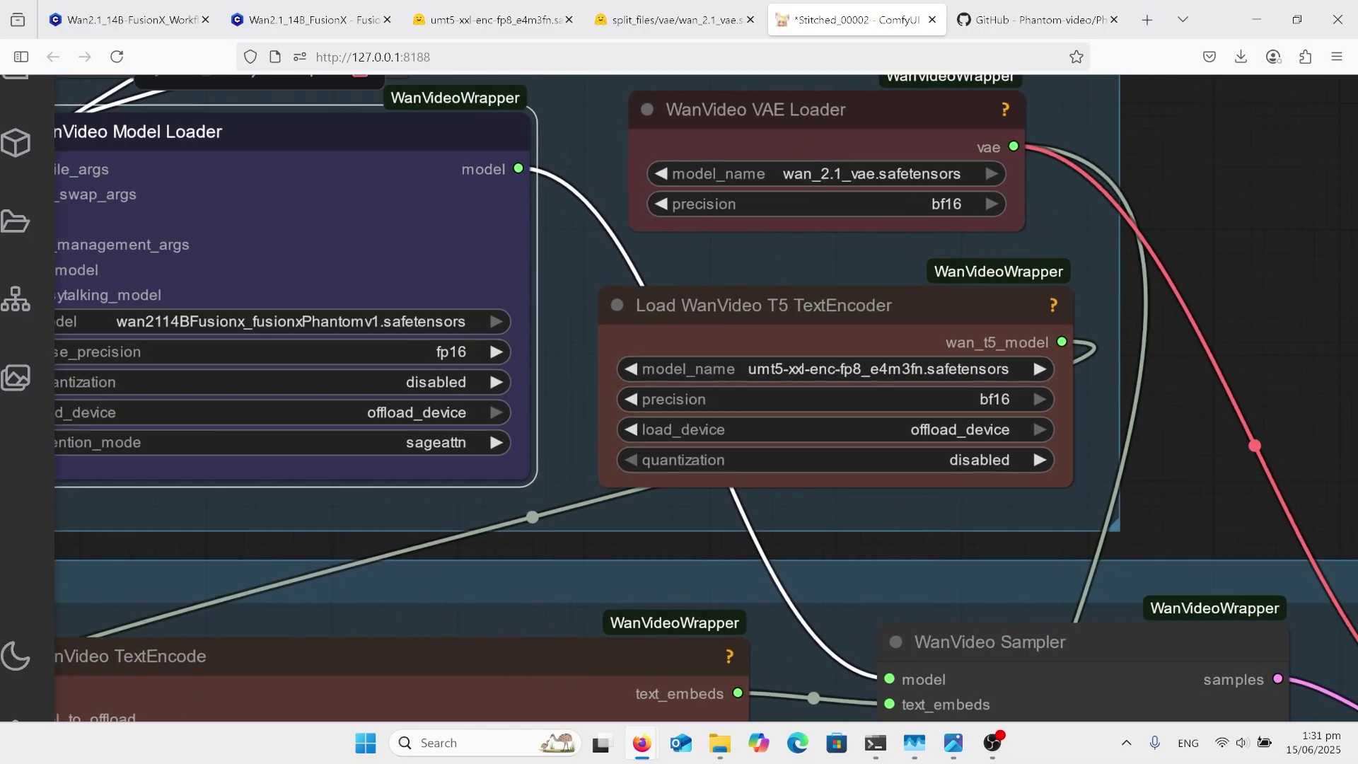
scroll(722, 366, "up", 1)
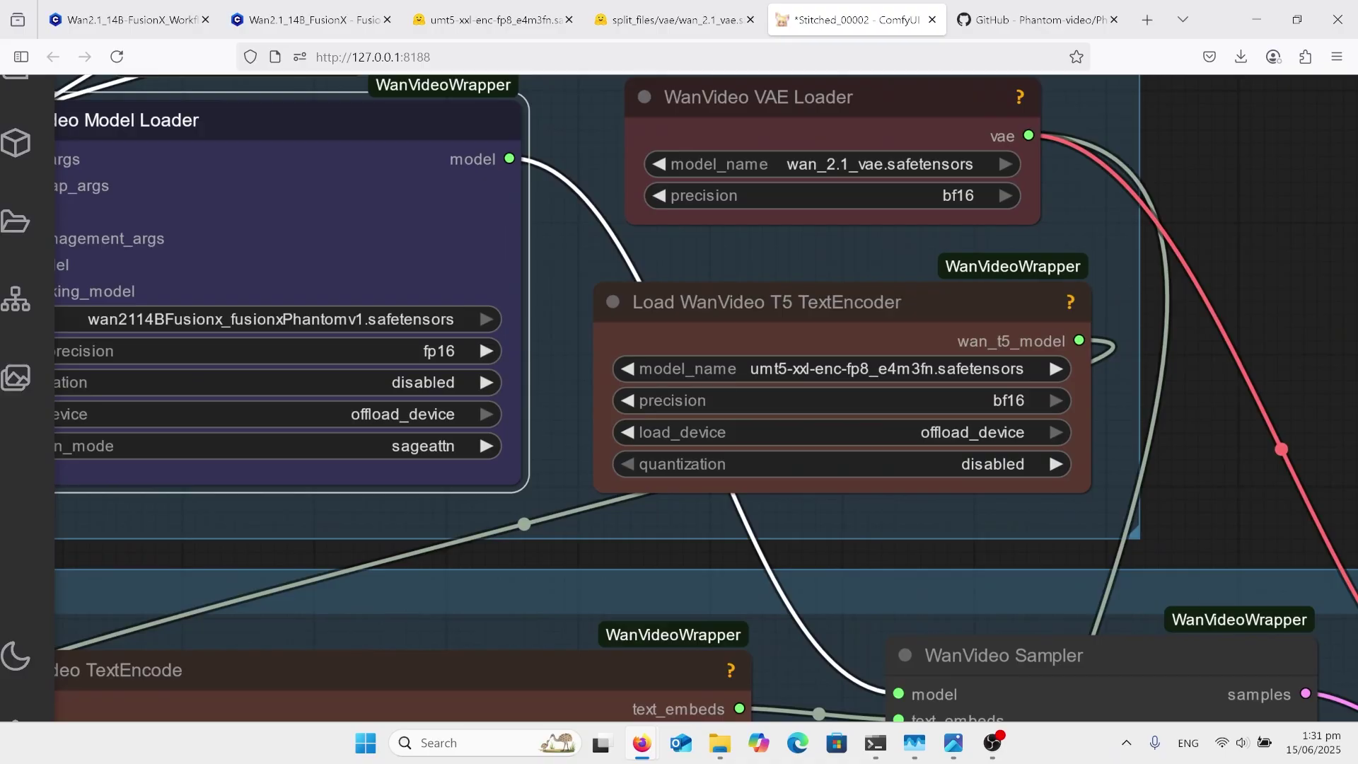
scroll(721, 366, "down", 5)
Review the positive and negative prompts in WanVideo TextEncode and the values of the Width and Height nodes.
scroll(721, 365, "up", 3)
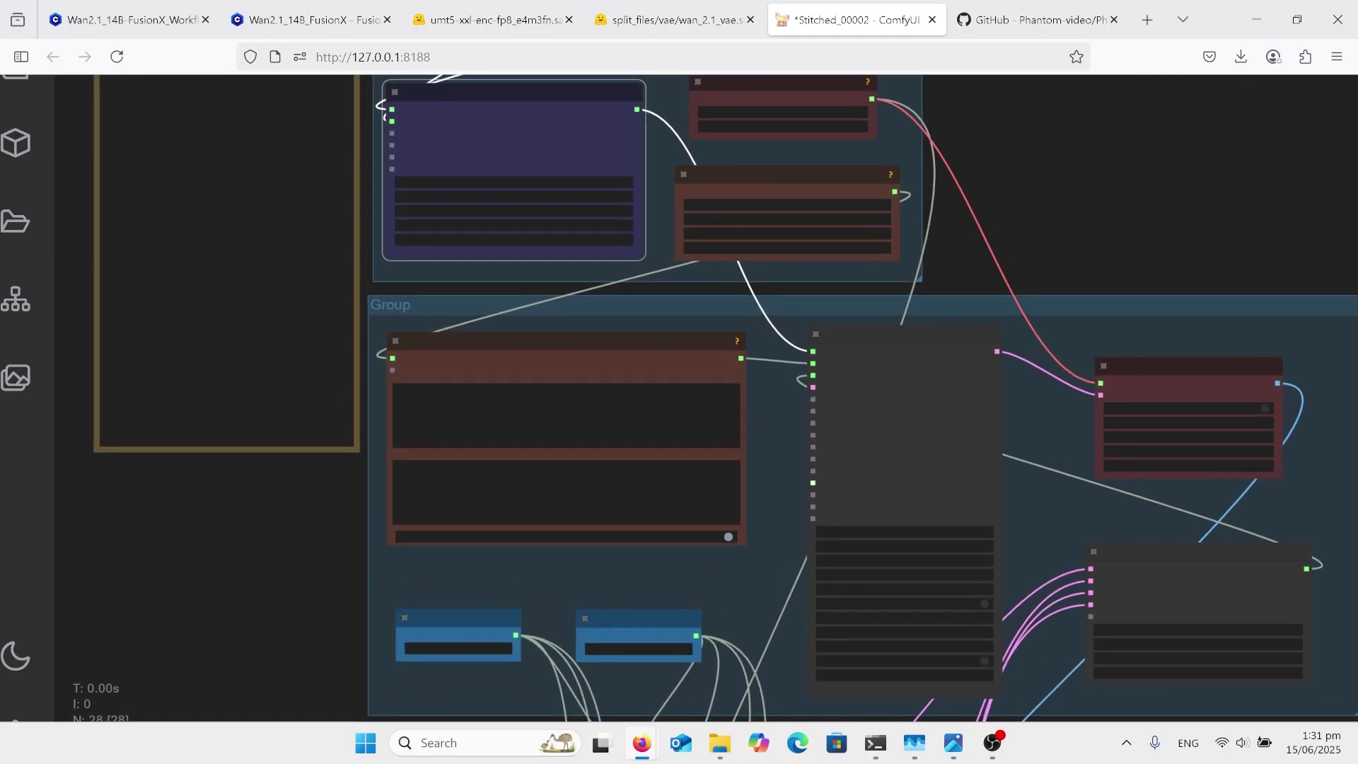
scroll(617, 555, "up", 3)
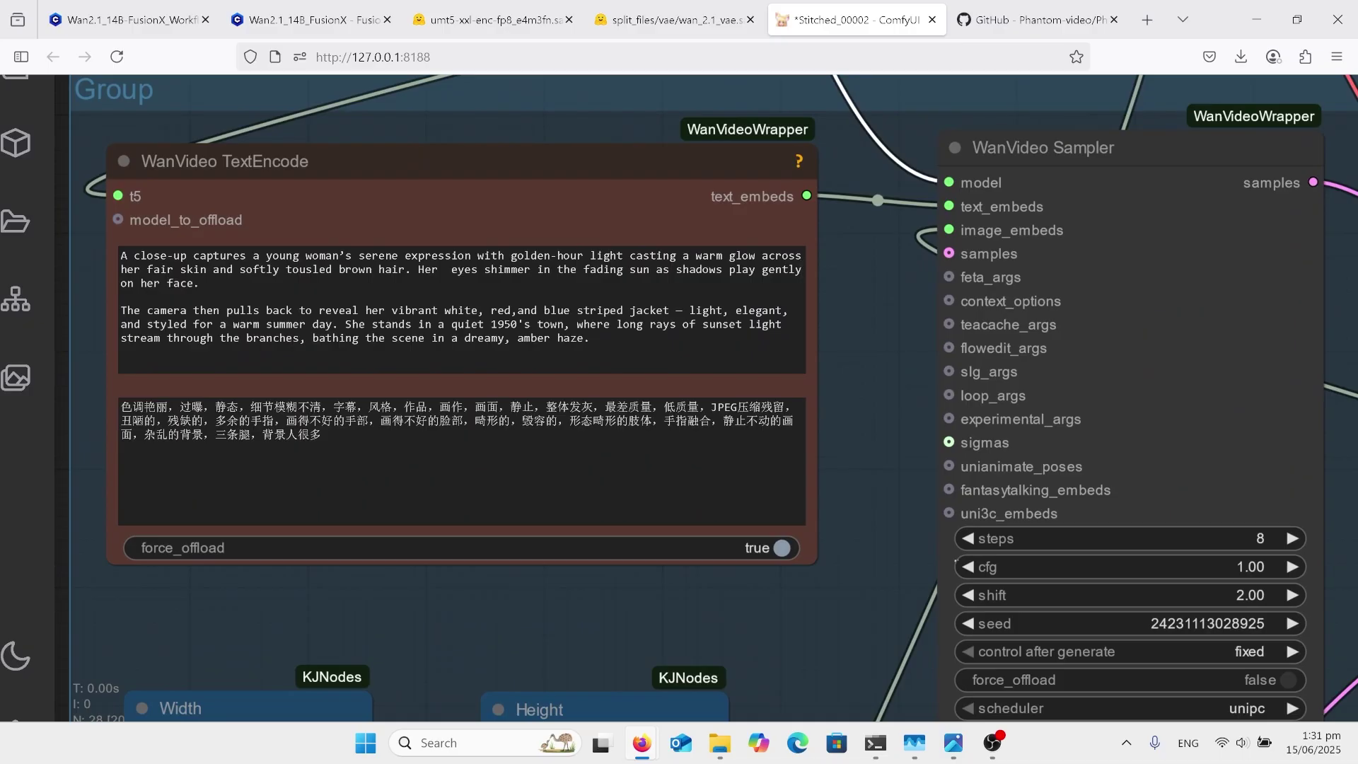
scroll(849, 622, "down", 4)
left_click_drag(849, 623, 761, 256)
scroll(539, 507, "up", 3)
scroll(488, 529, "up", 1)
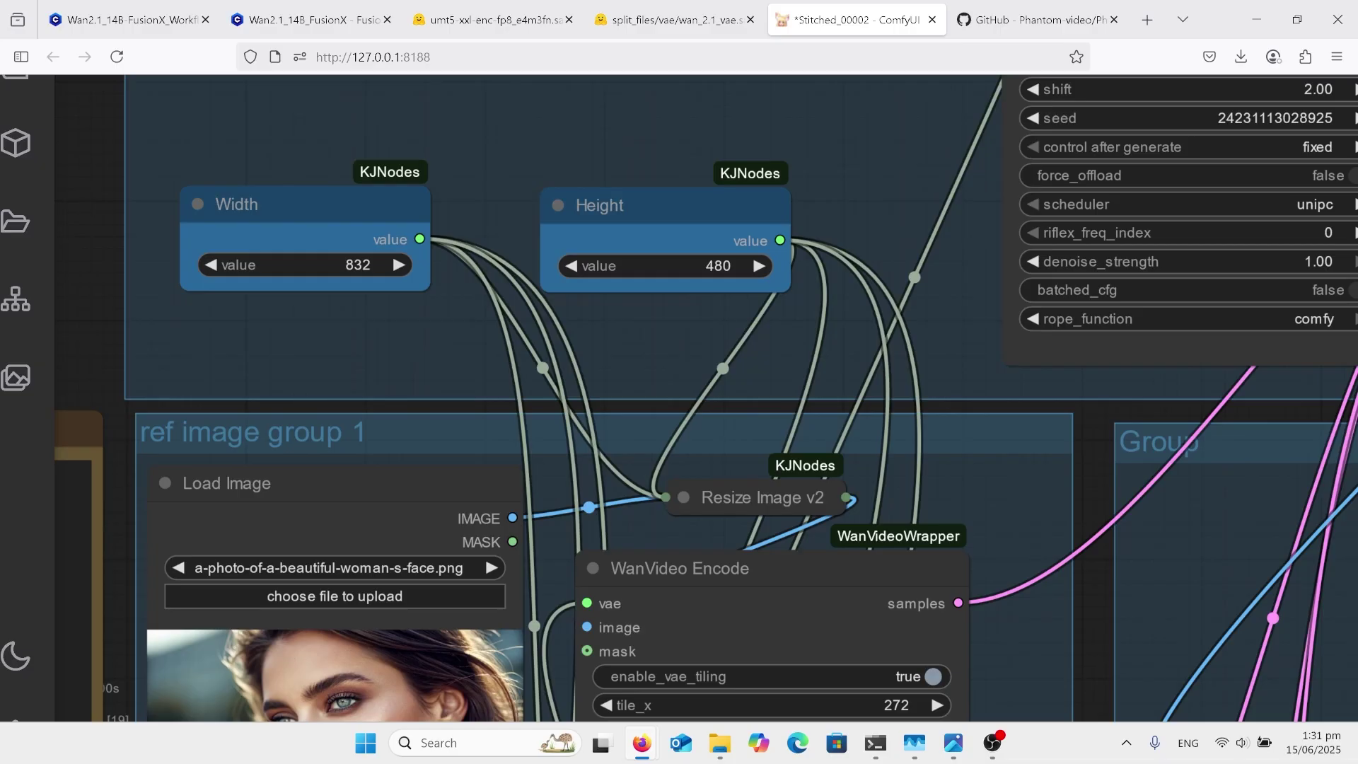
View the reference image groups, examining the woman's face image and the encode settings in ref image group 1.
scroll(491, 353, "down", 1)
left_click_drag(491, 353, 518, 213)
scroll(518, 213, "down", 1)
scroll(518, 255, "down", 5)
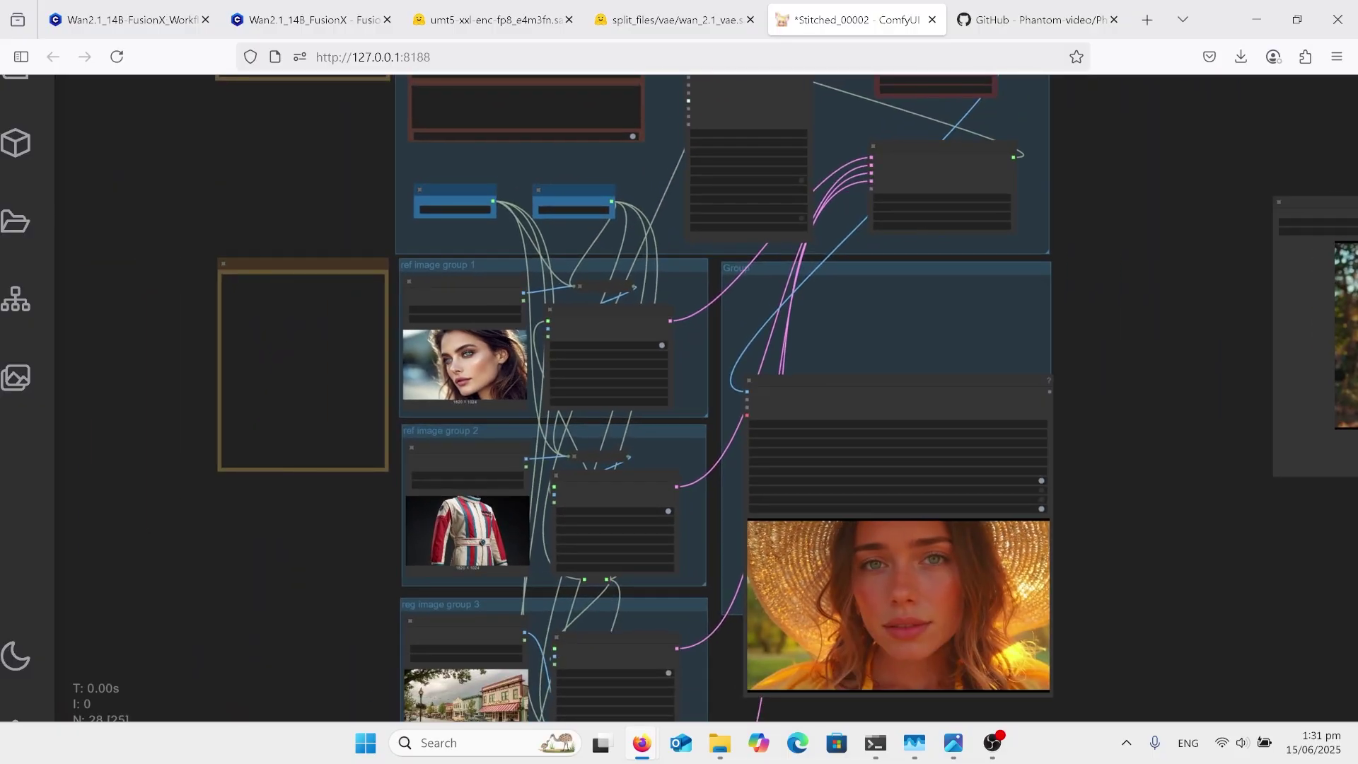
scroll(599, 634, "up", 4)
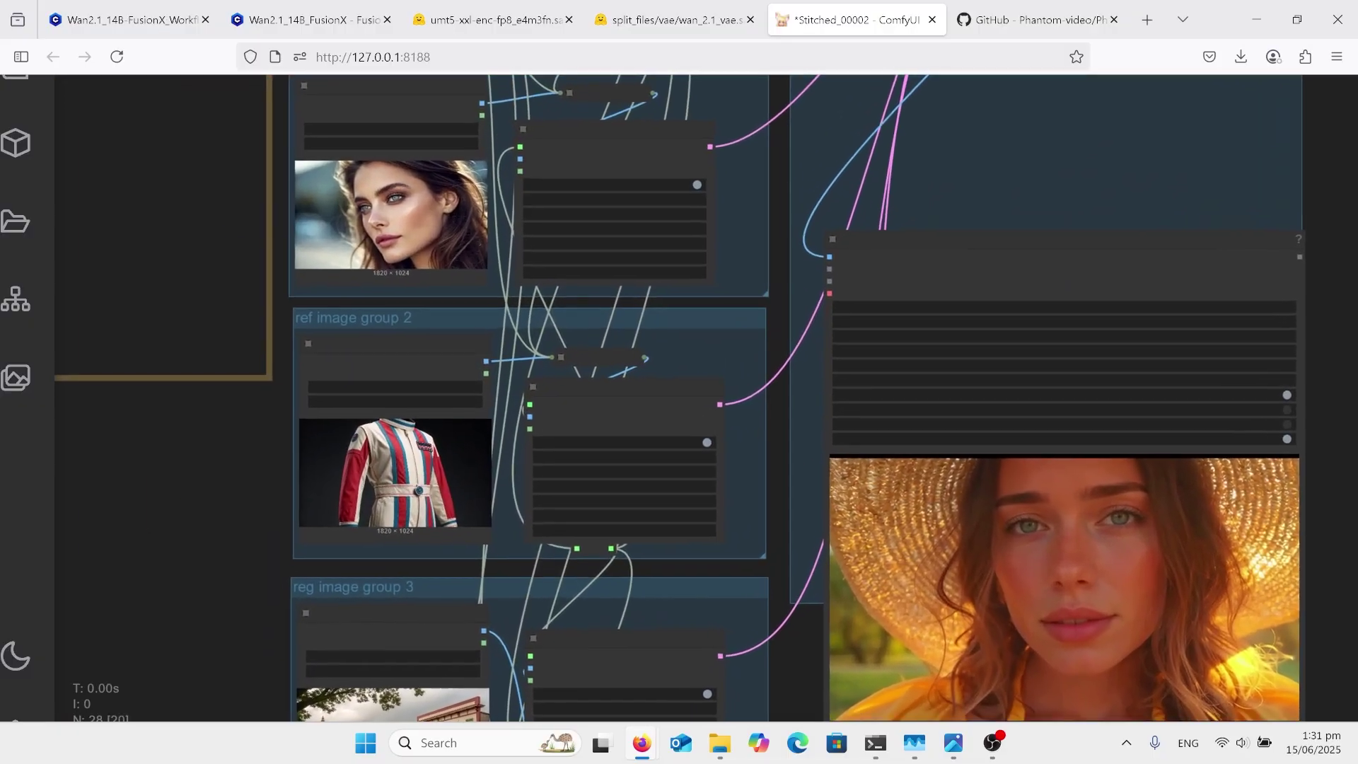
scroll(516, 410, "up", 2)
scroll(382, 113, "up", 6)
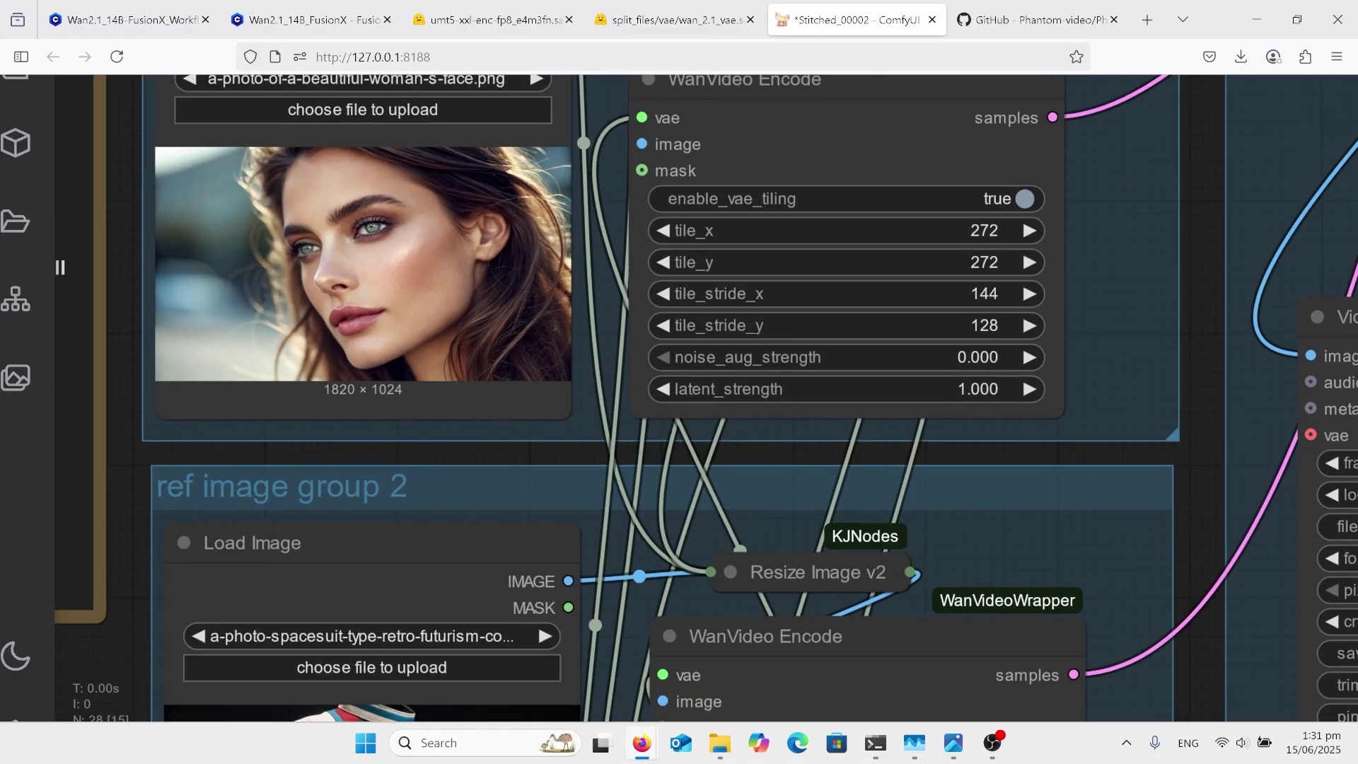
Inspect ref image group 2 and select its Load Image node holding the retro-futuristic spacesuit jacket photo.
scroll(679, 396, "down", 6)
scroll(778, 354, "up", 2)
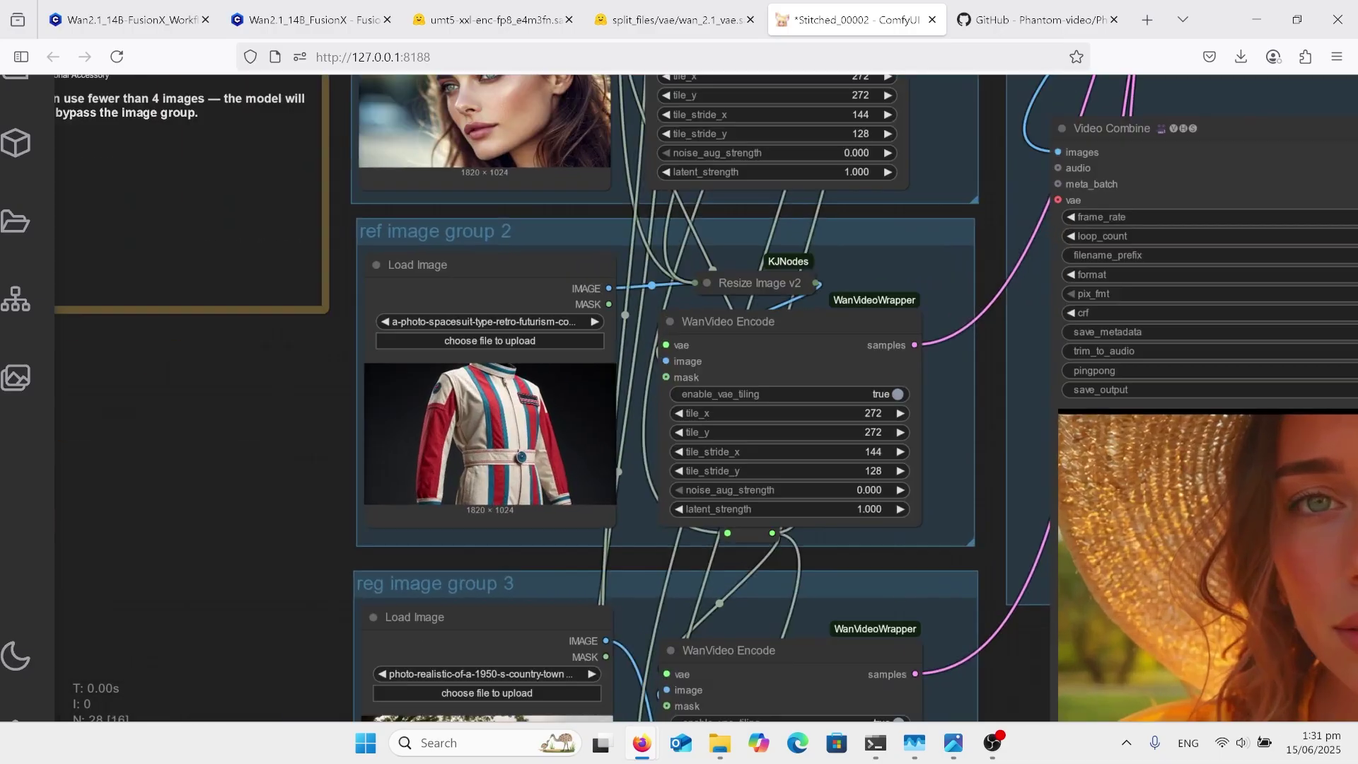
scroll(587, 629, "up", 2)
left_click(537, 170)
Select the Load Image node in reg image group 3 and examine its 1950s country town reference image.
scroll(566, 127, "down", 7)
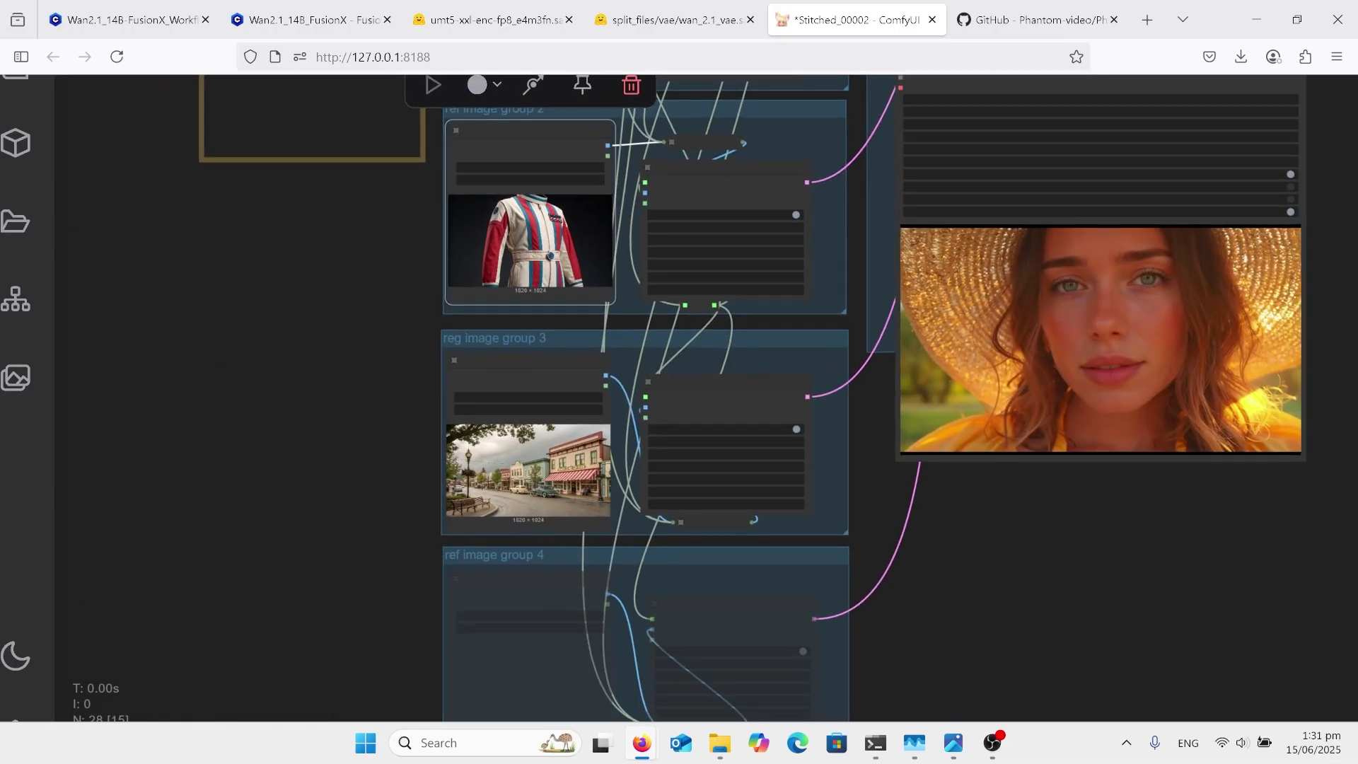
left_click(530, 368)
left_click_drag(622, 496, 615, 471)
scroll(615, 471, "up", 4)
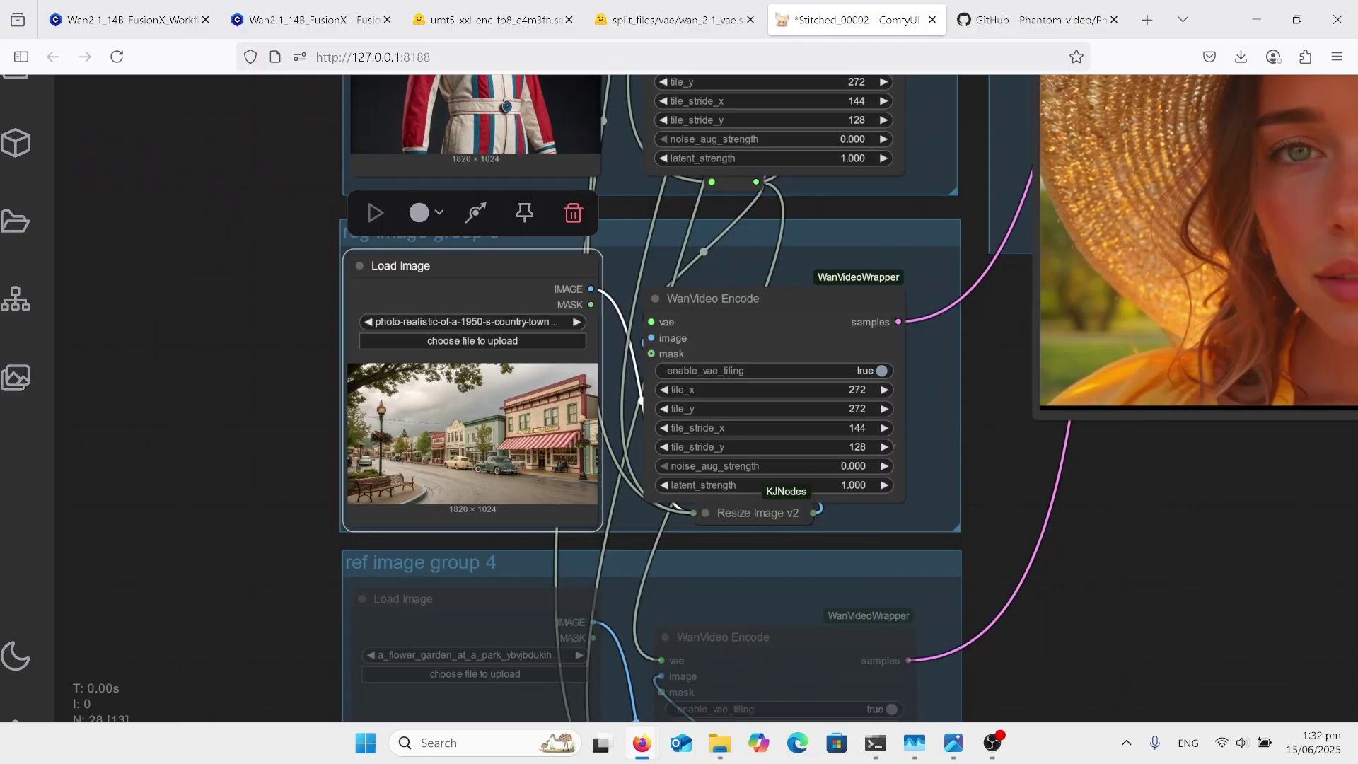
scroll(589, 392, "up", 1)
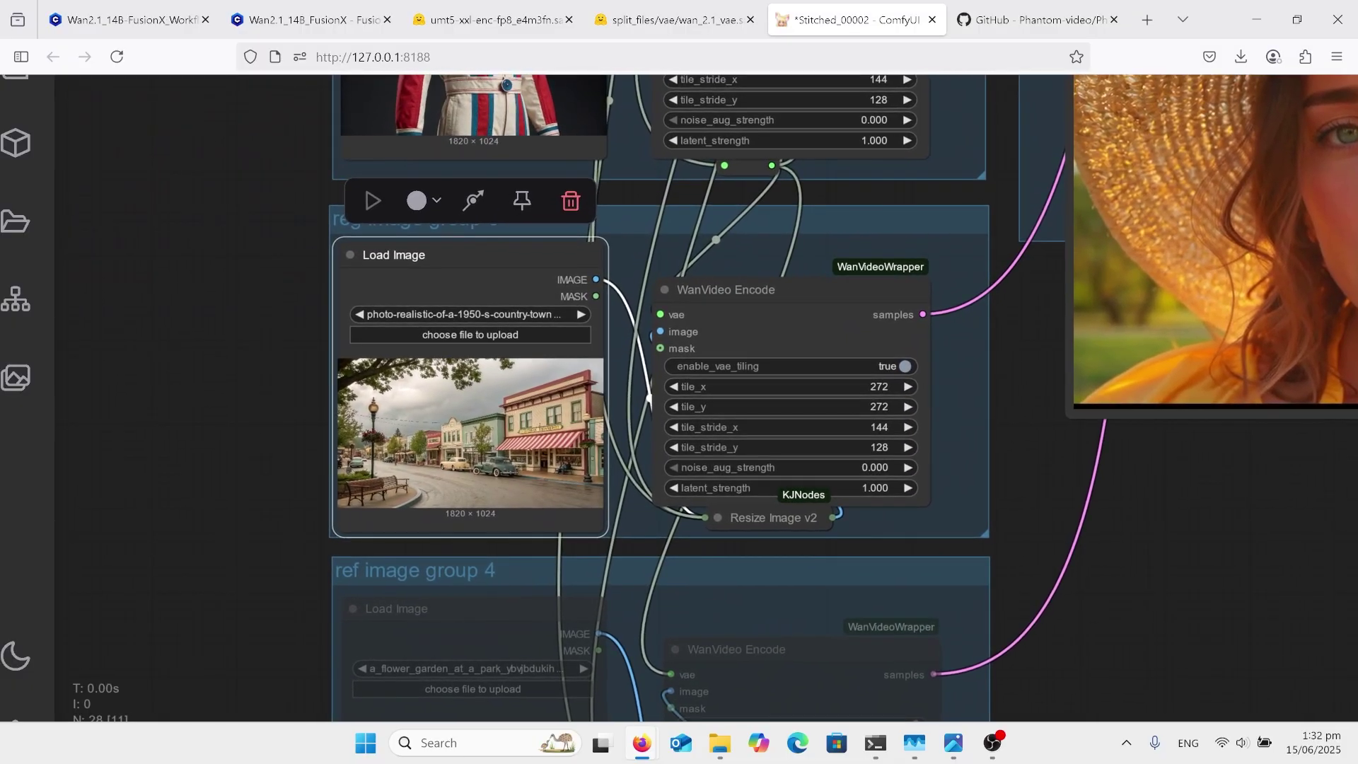
Select ref image group 4 and look over its bypassed Load Image and WanVideo Encode nodes.
scroll(716, 545, "up", 2)
left_click(538, 571)
left_click_drag(555, 495, 555, 293)
scroll(555, 293, "down", 6)
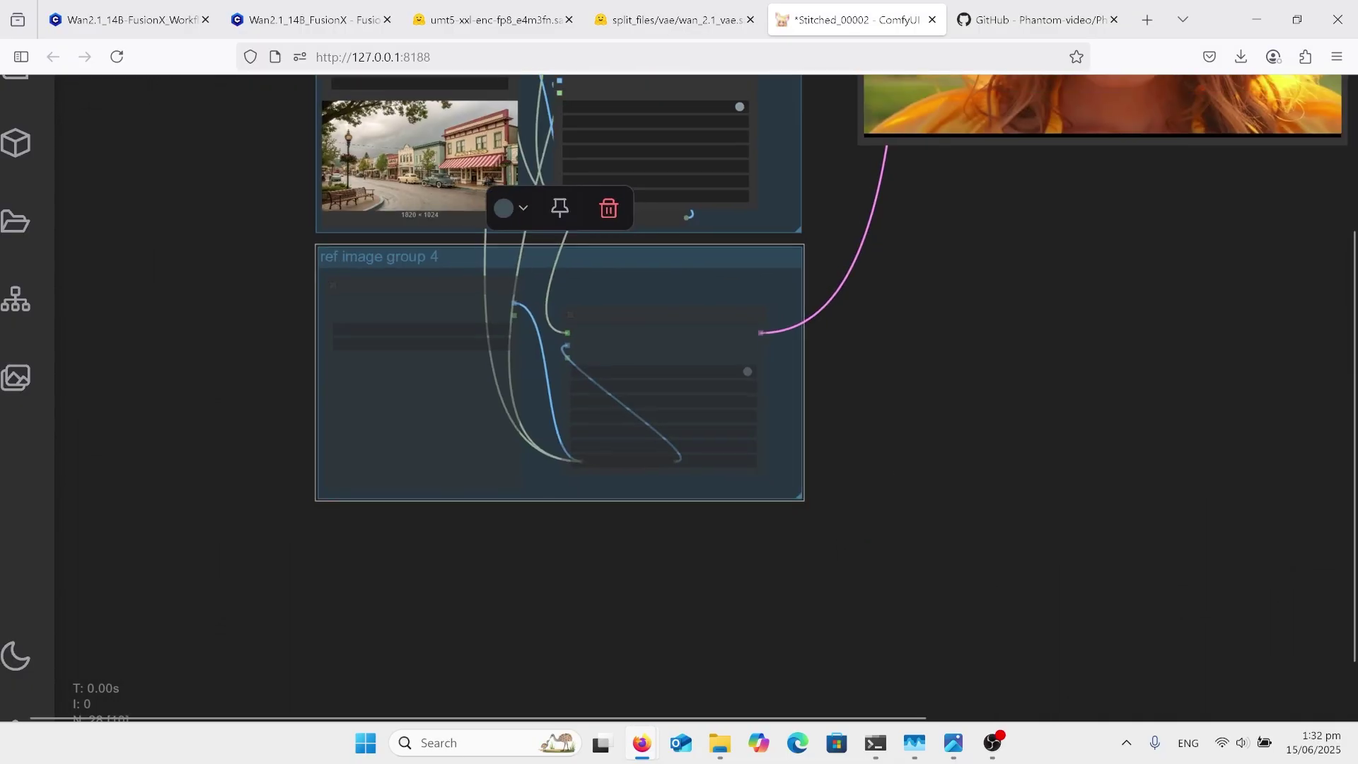
scroll(667, 640, "down", 7)
left_click_drag(667, 640, 640, 696)
Examine the Video Combine node's frame rate, filename prefix, format and save output settings.
scroll(911, 262, "up", 10)
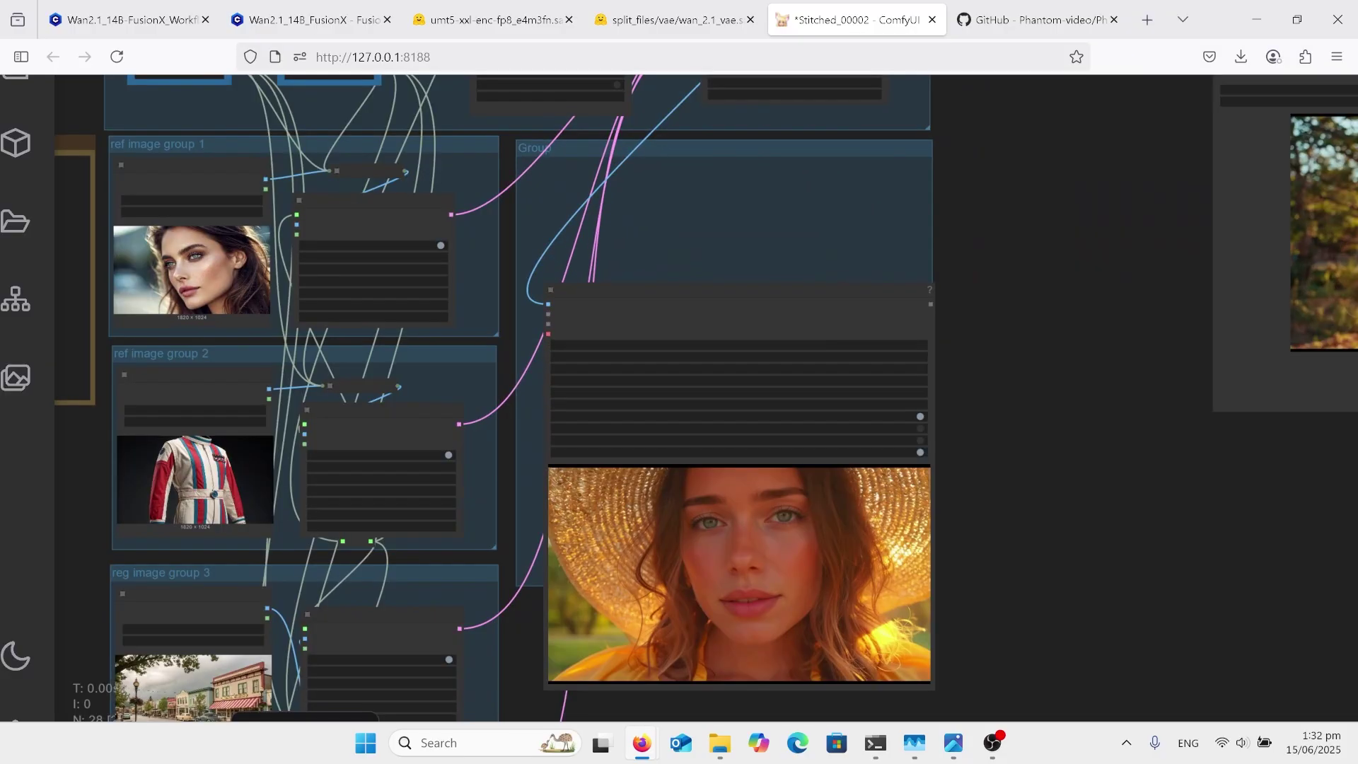
scroll(700, 593, "up", 4)
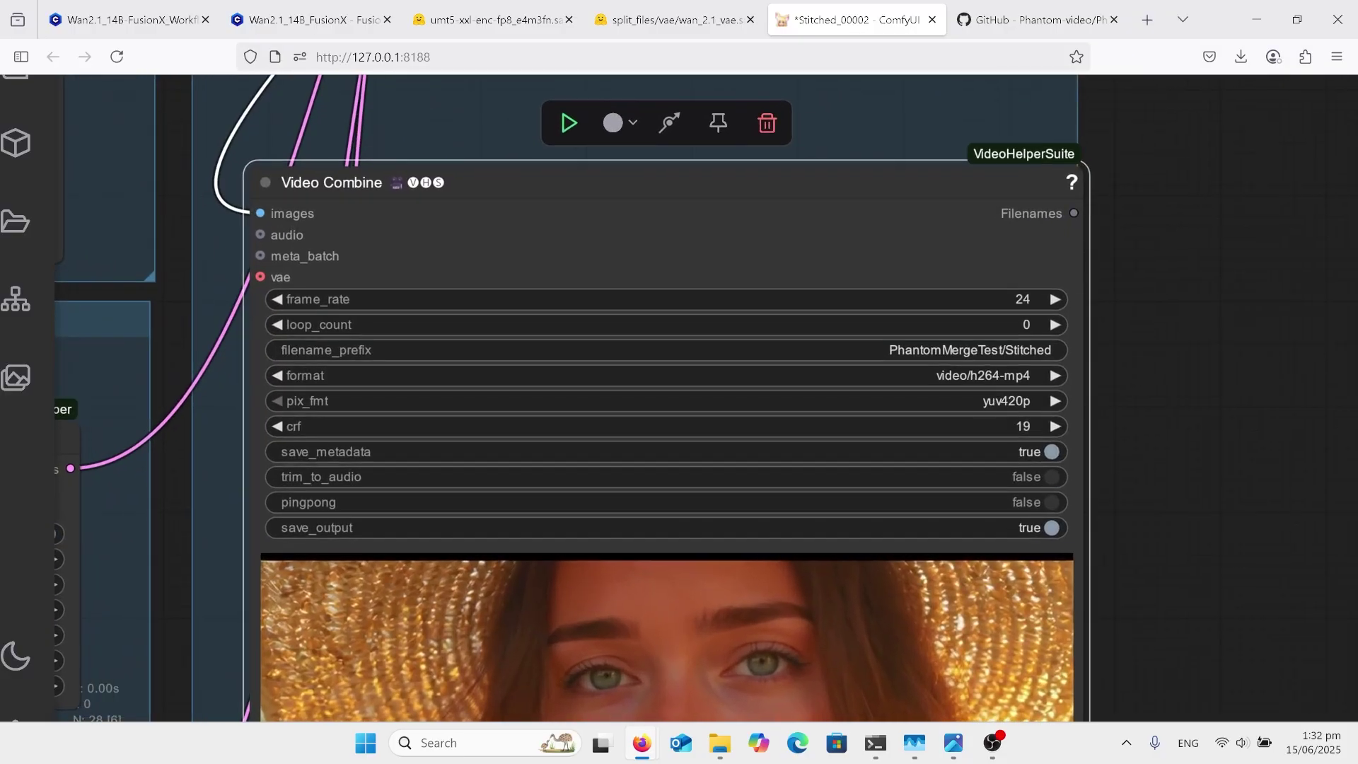
scroll(789, 424, "down", 1)
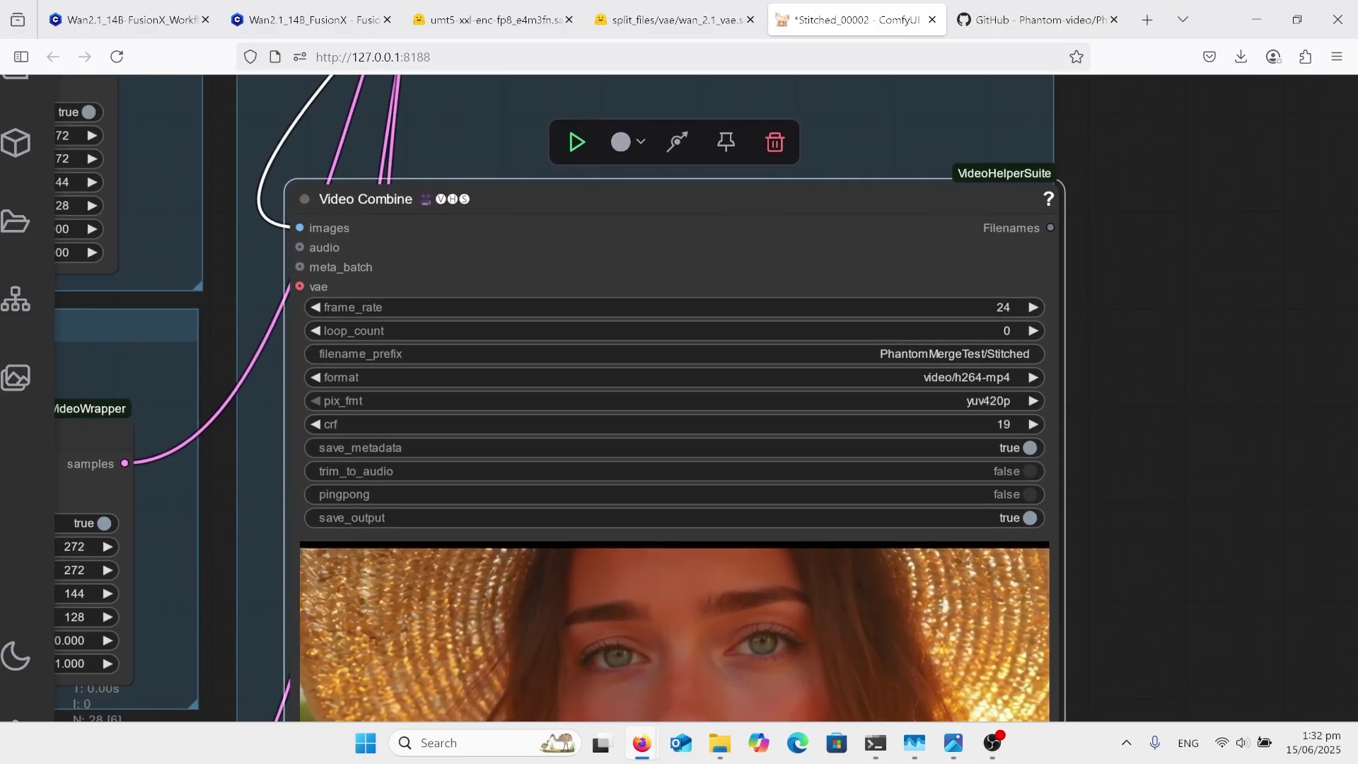
scroll(1034, 414, "down", 2)
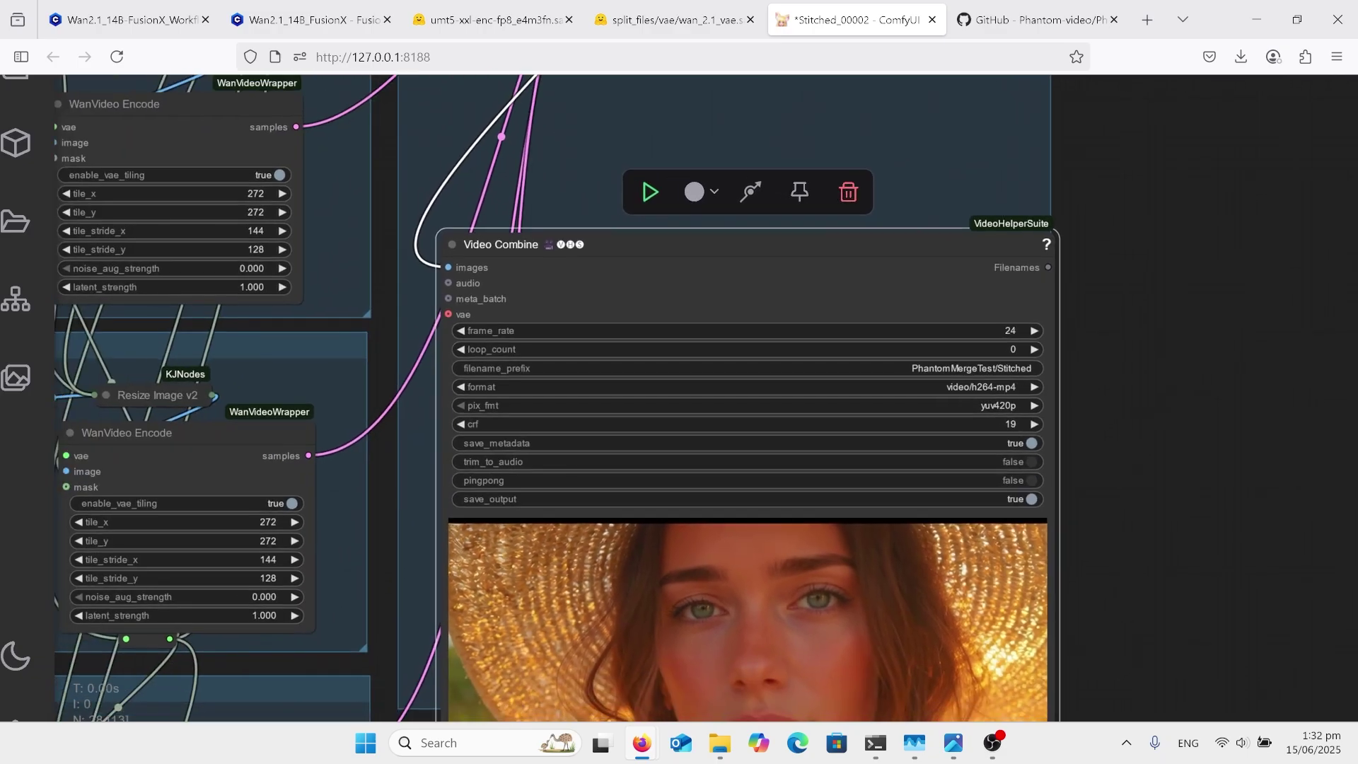
scroll(911, 564, "down", 9)
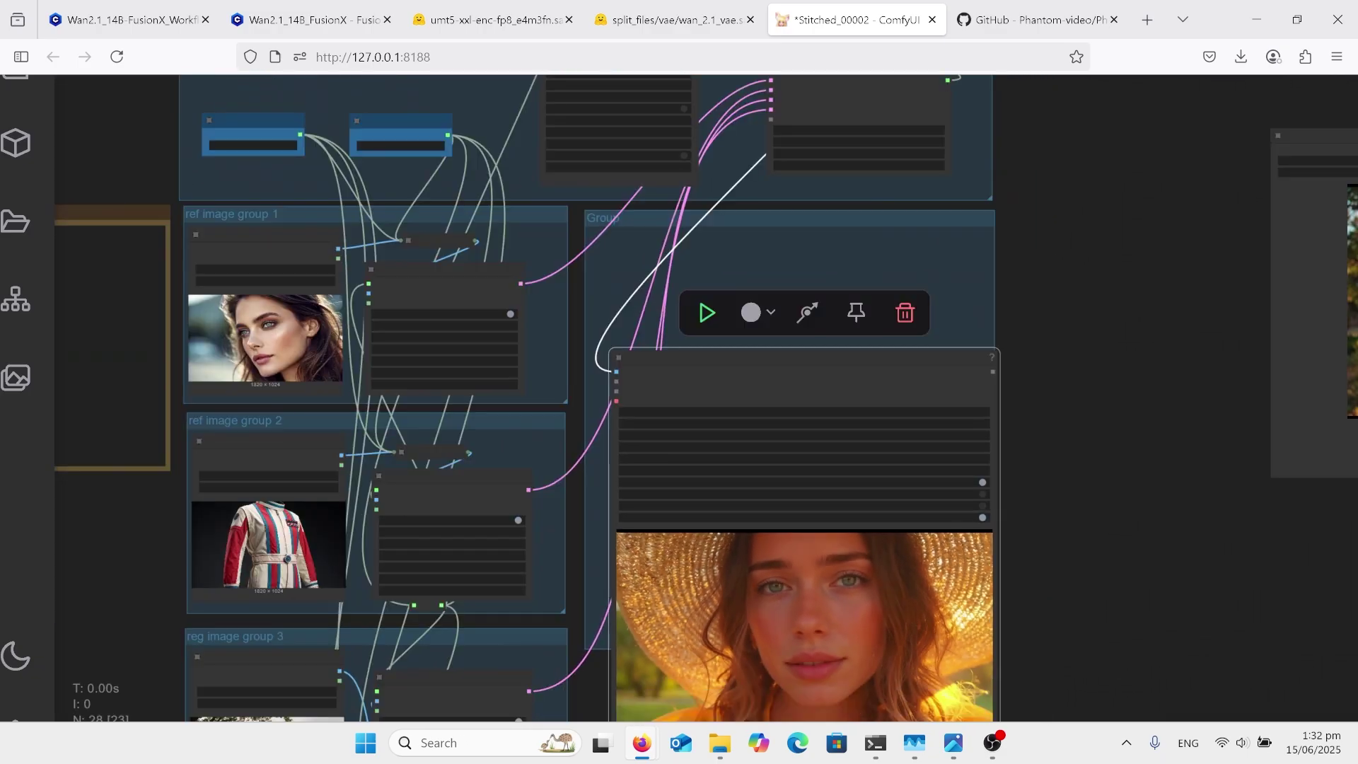
Inspect the WanVideo Phantom Embeds node's four latent inputs, frame count and phantom_cfg_scale beside the sampler settings.
scroll(1039, 295, "up", 8)
scroll(991, 314, "up", 1)
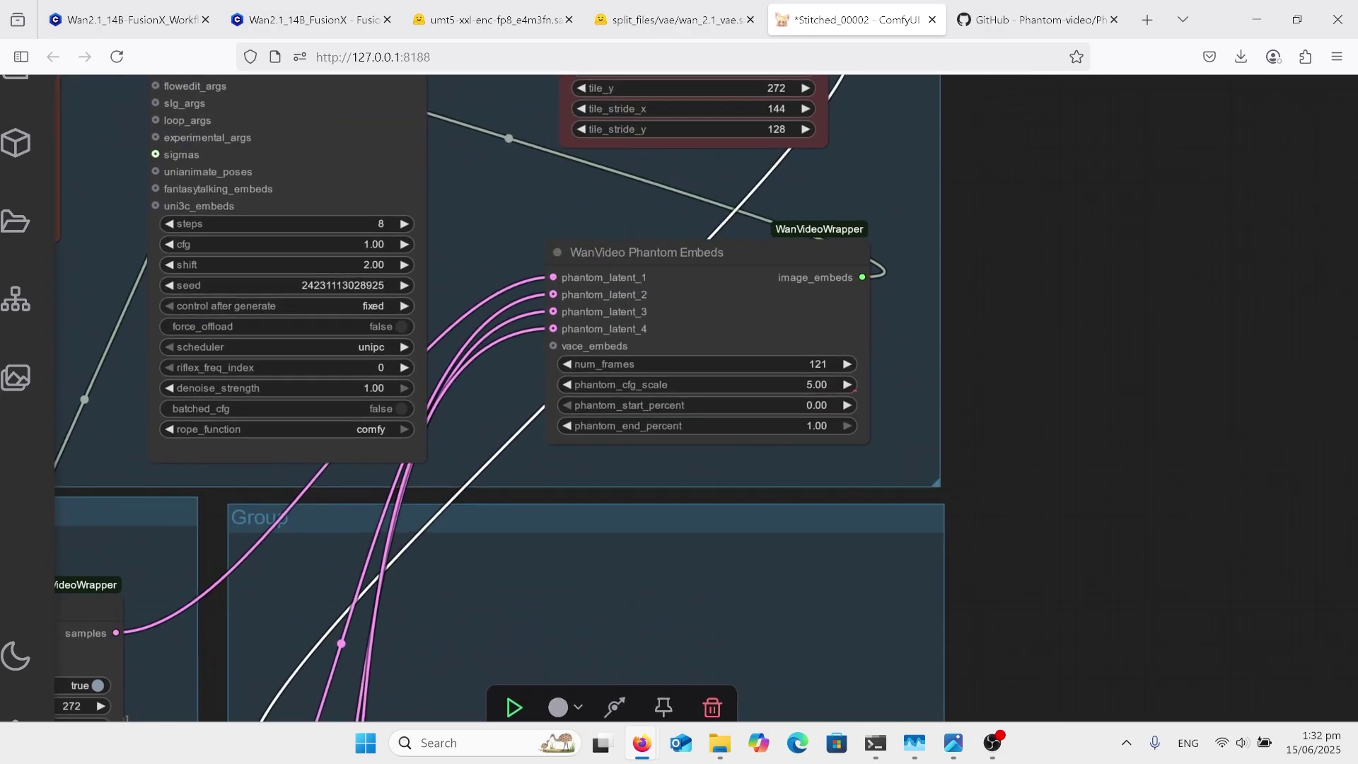
scroll(1111, 481, "down", 2)
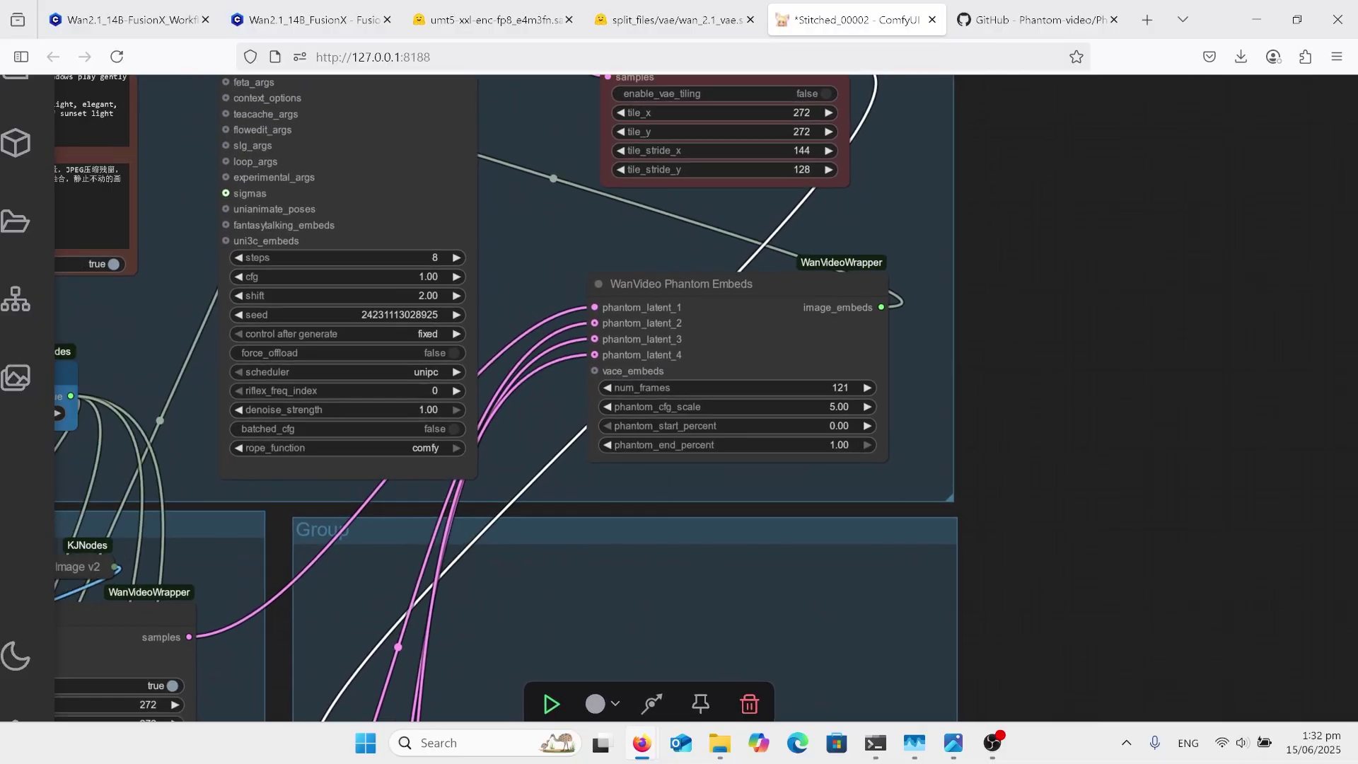
scroll(990, 502, "up", 4)
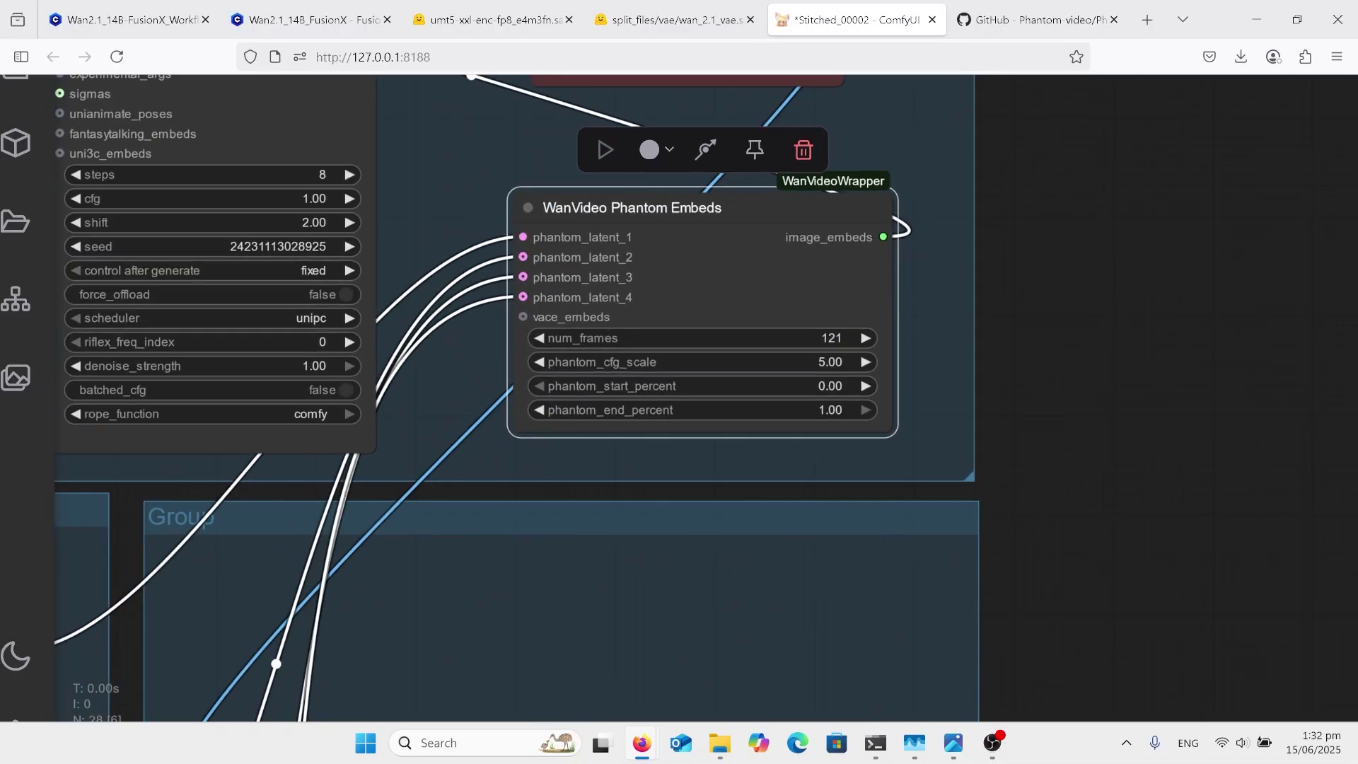
Load Stitched_00003.mp4 from the PhantomMergeTest output folder into the separate video node beside the workflow.
scroll(962, 375, "down", 6)
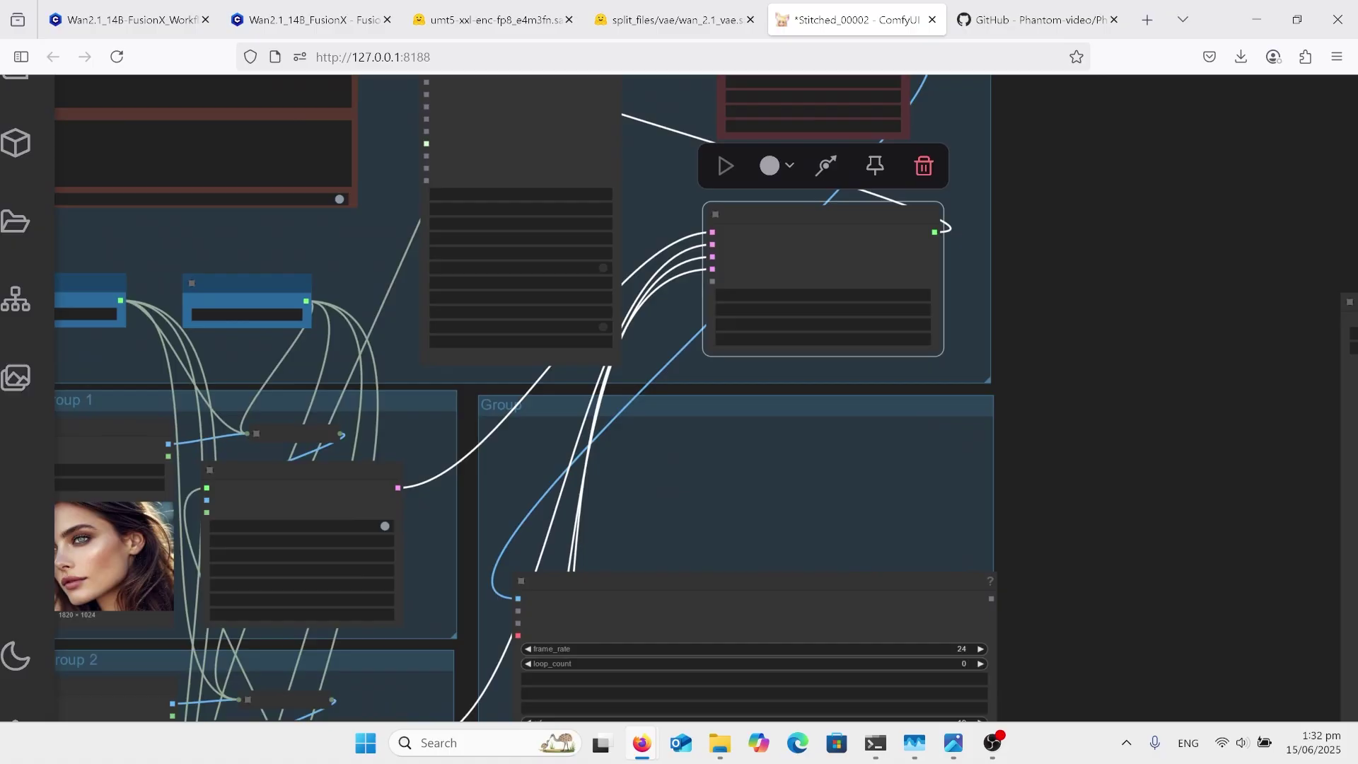
scroll(728, 466, "down", 9)
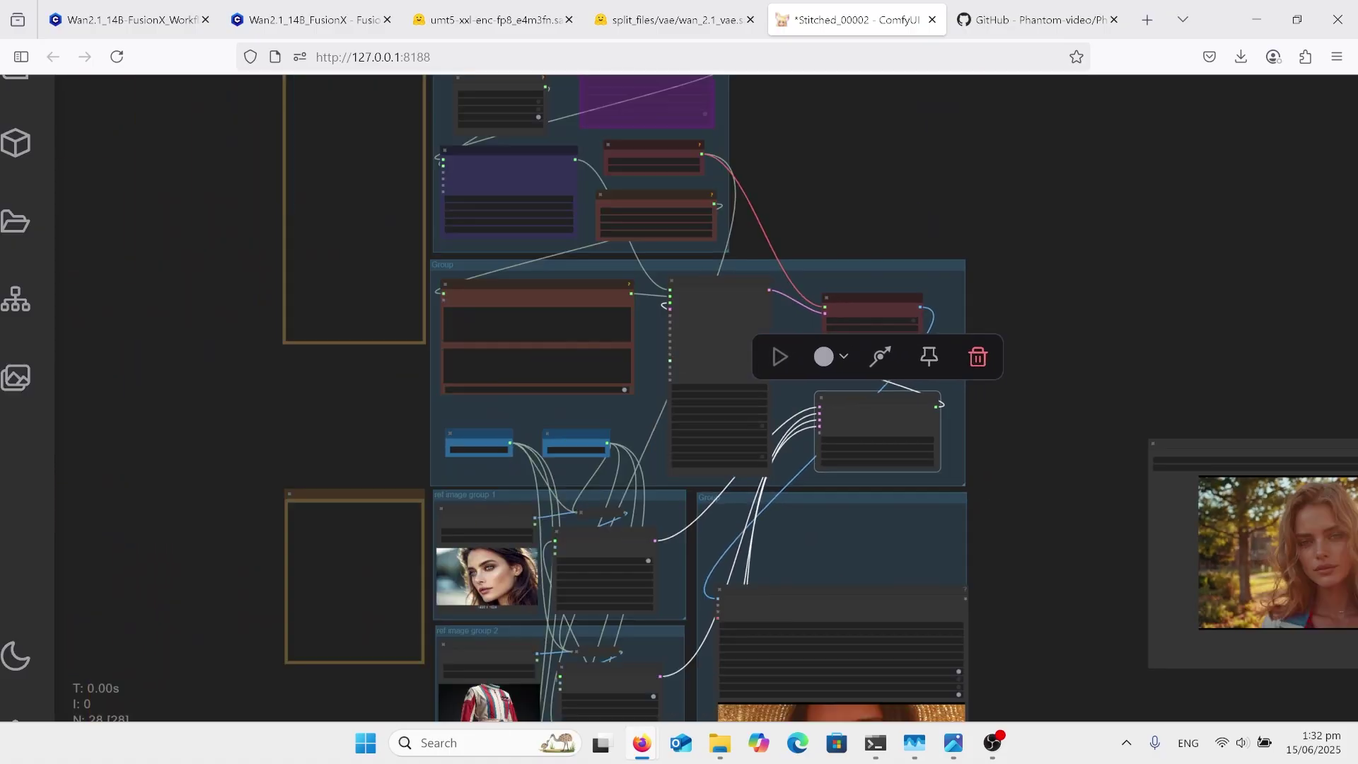
left_click_drag(1188, 573, 927, 531)
scroll(911, 525, "up", 7)
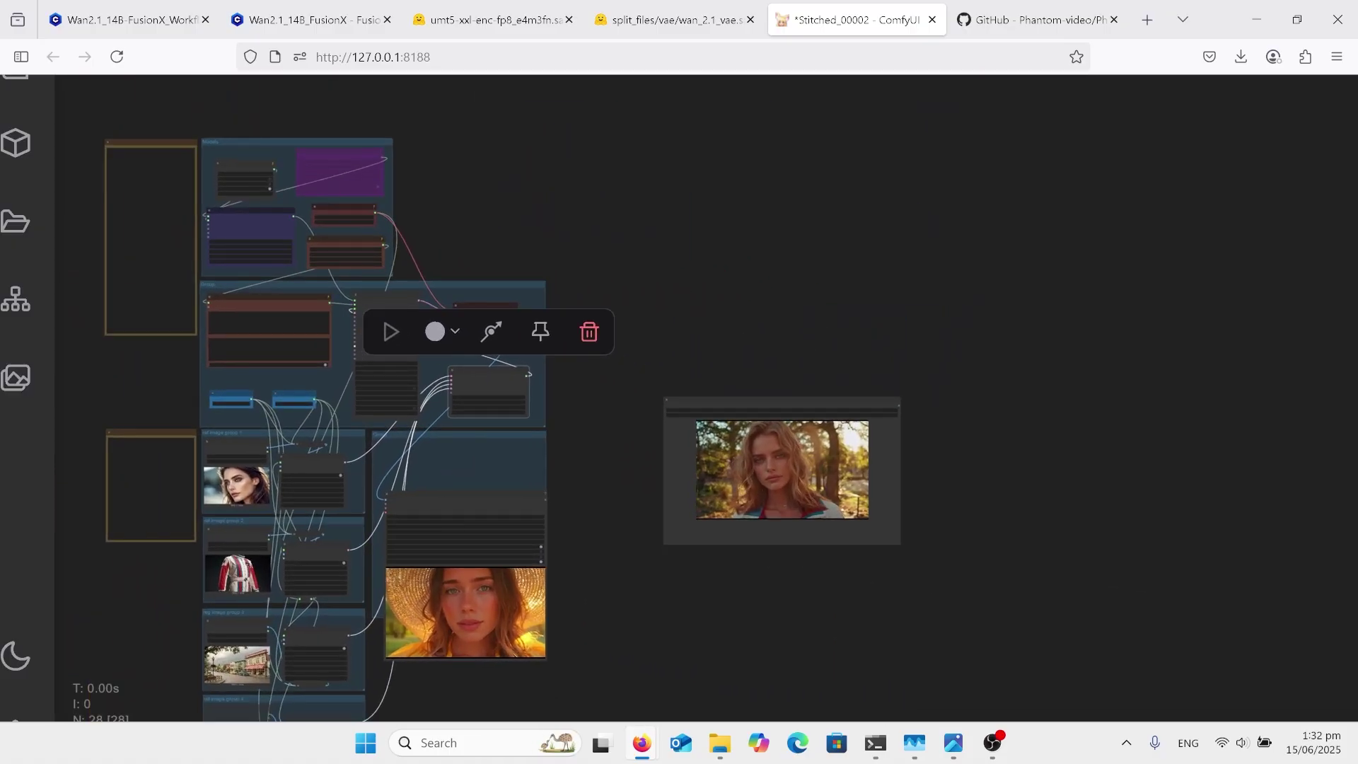
scroll(837, 554, "up", 5)
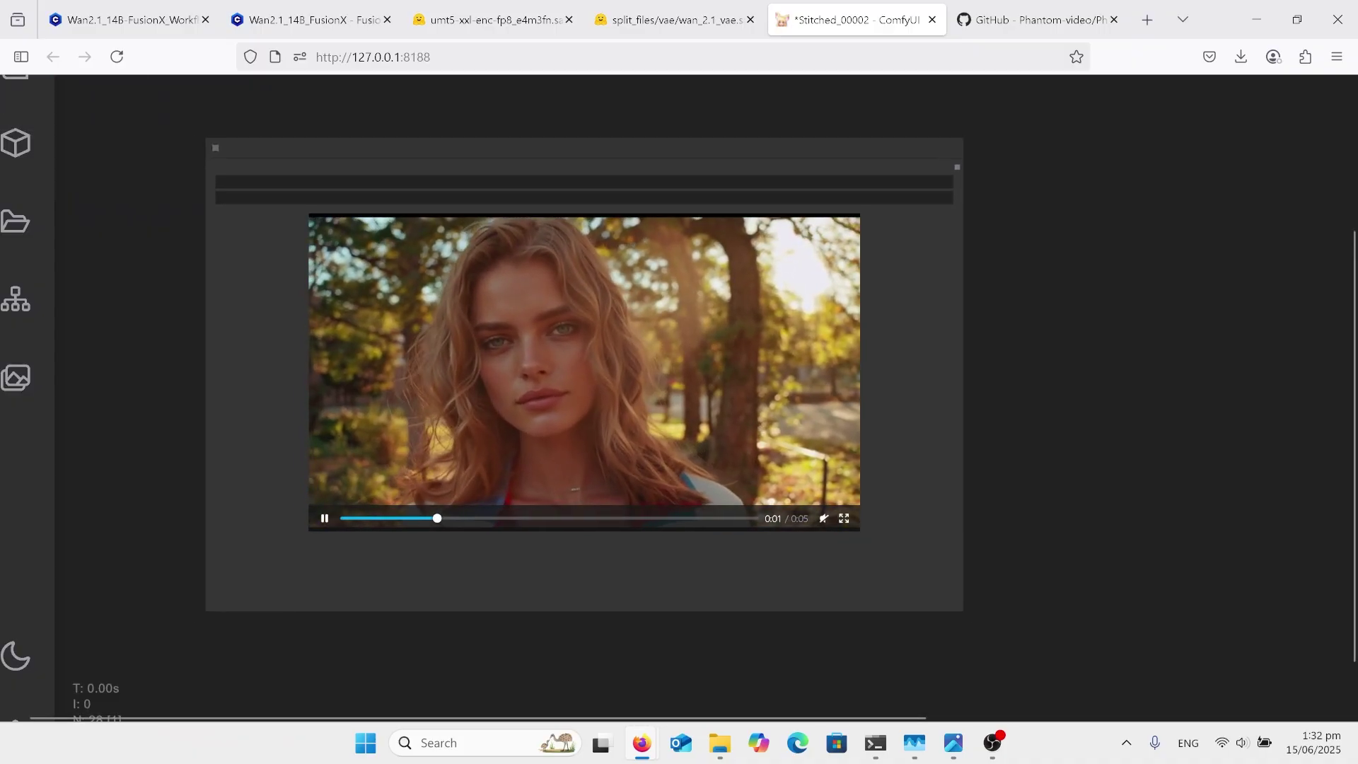
scroll(822, 382, "up", 4)
left_click_drag(605, 117, 576, 197)
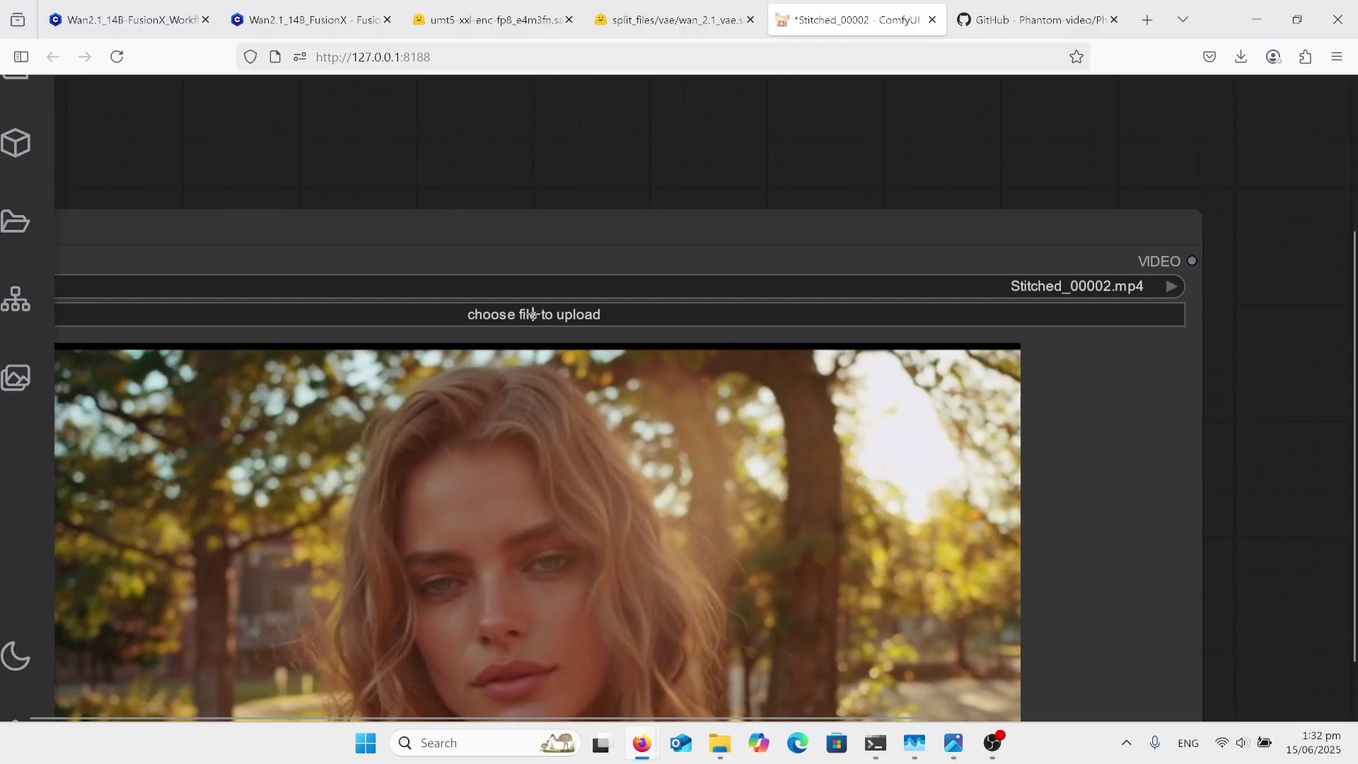
left_click(533, 312)
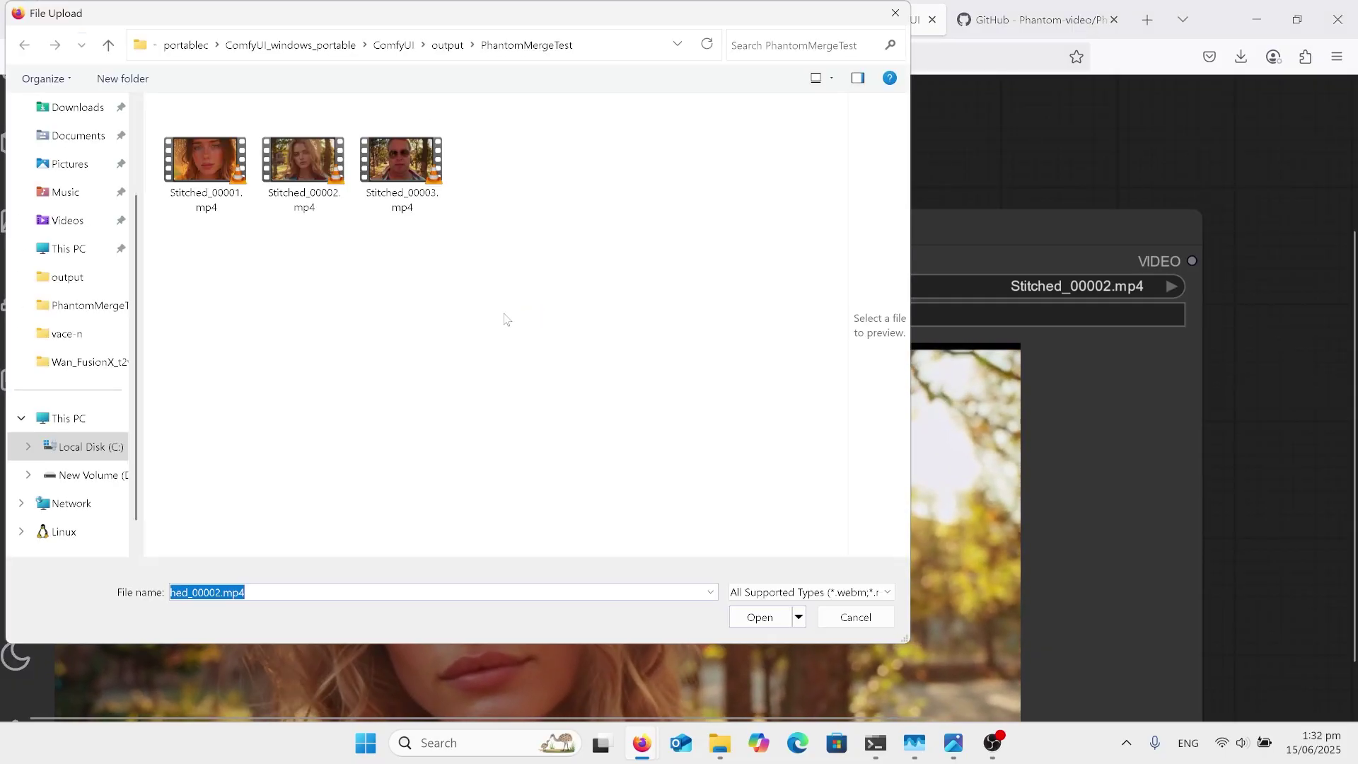
left_click(401, 172)
double_click(401, 171)
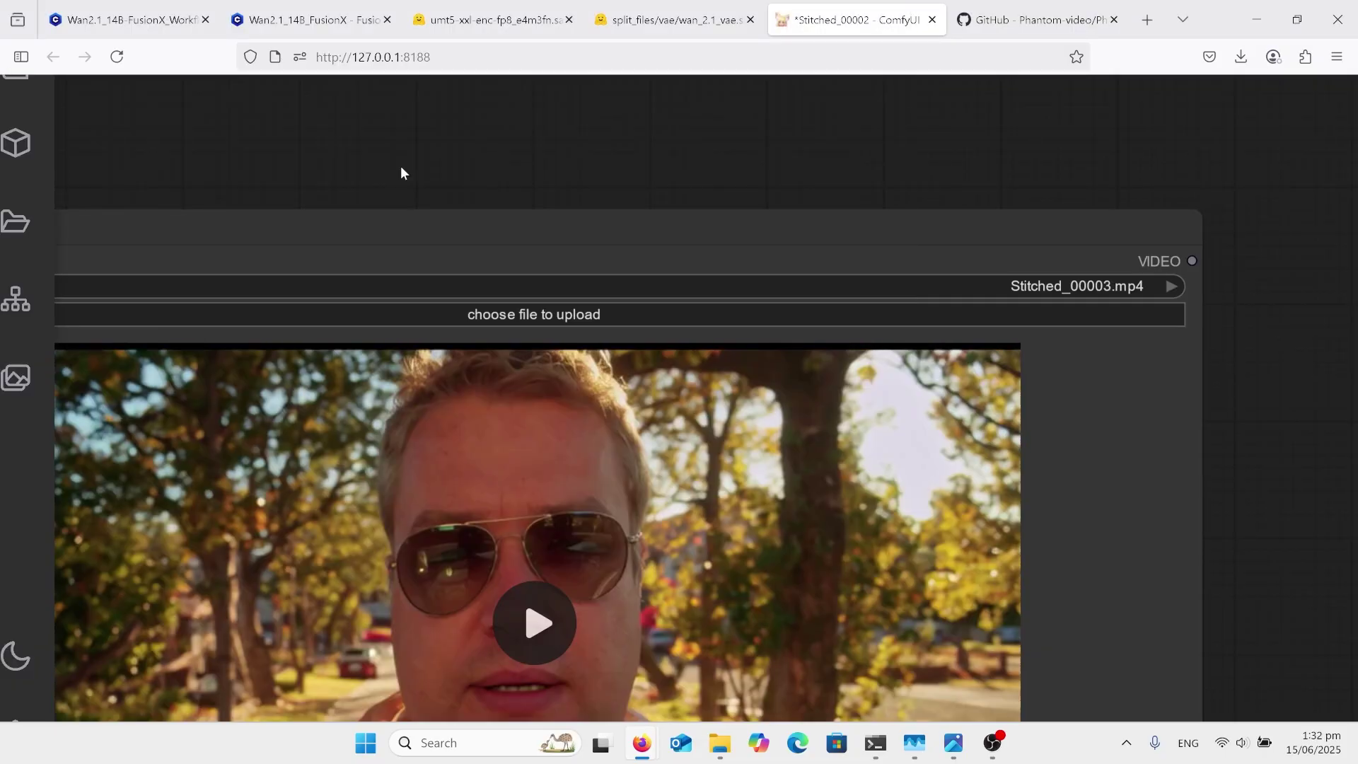
Play the Stitched_00003.mp4 preview in the video node and look over the result beside the whole workflow.
scroll(400, 174, "down", 3)
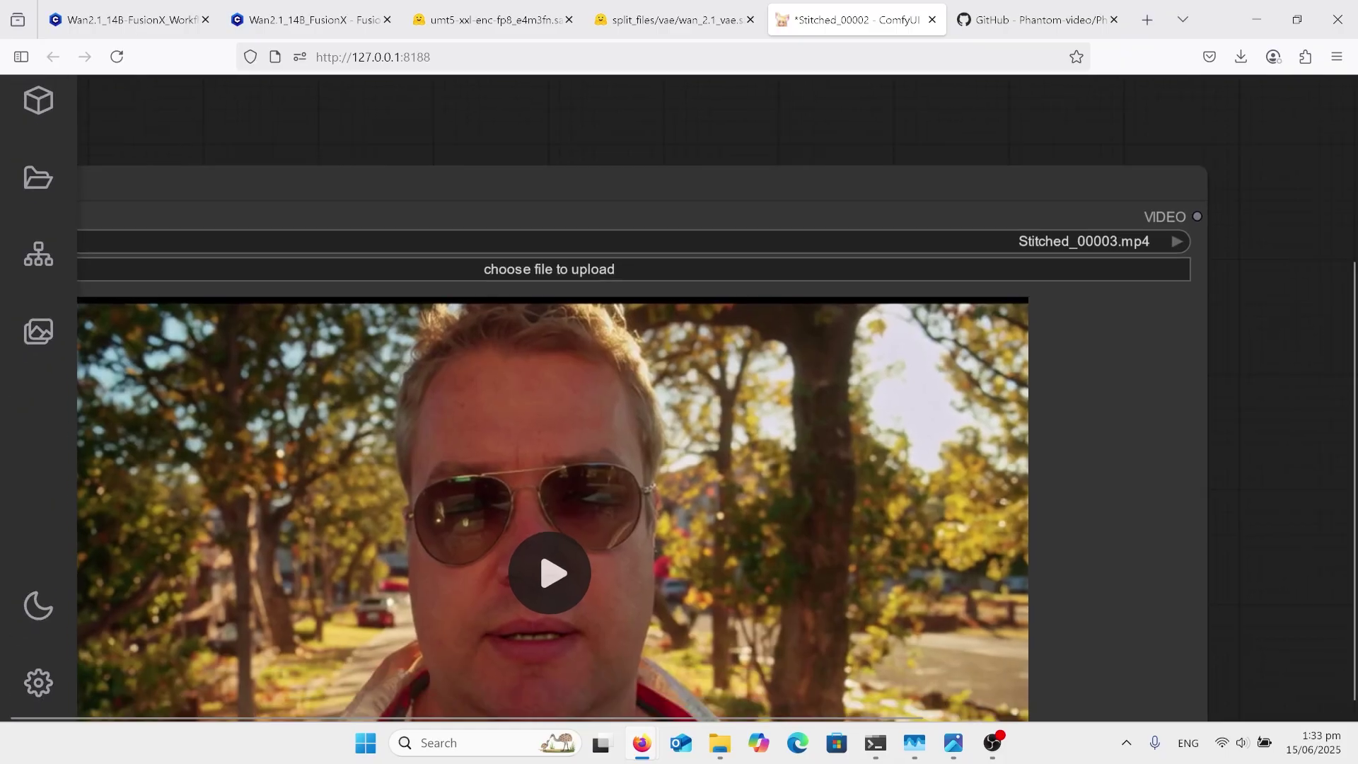
scroll(679, 397, "down", 2)
scroll(679, 398, "up", 1)
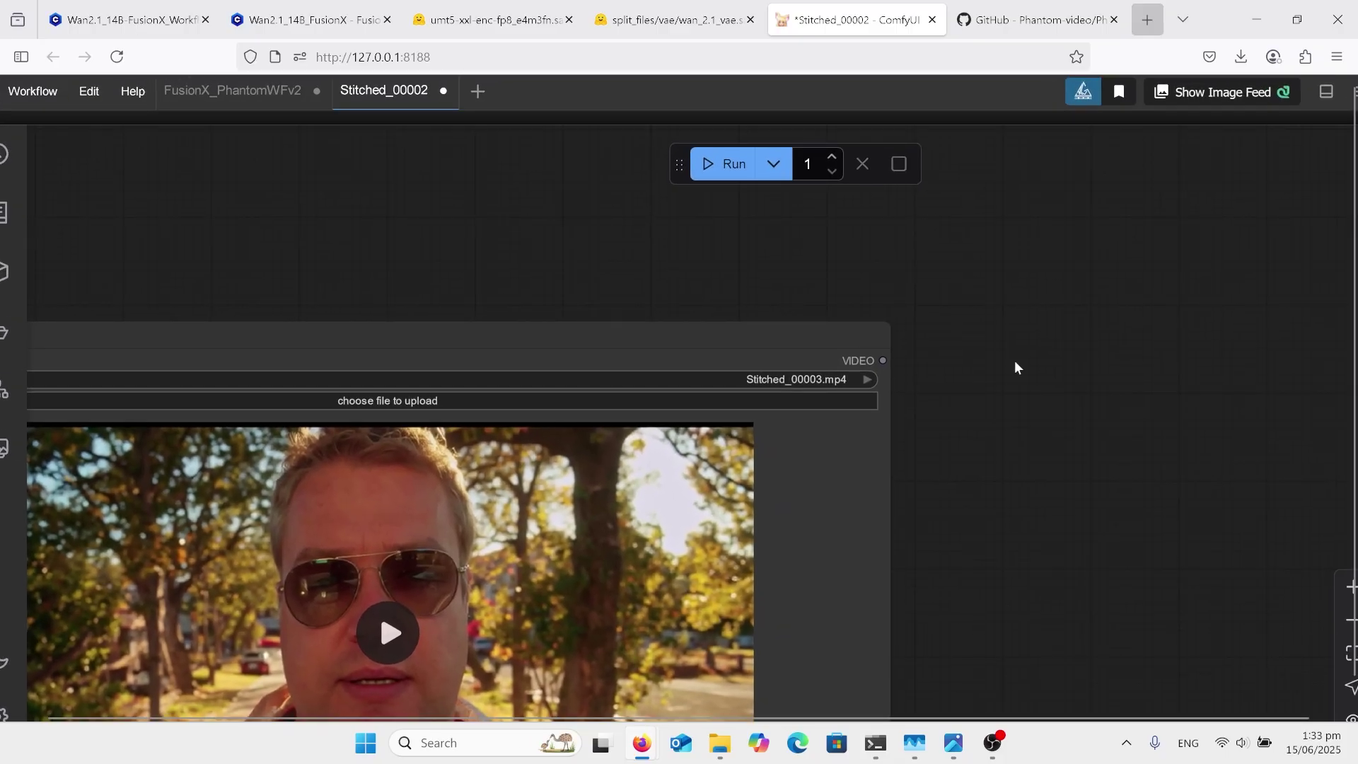
scroll(989, 479, "down", 4)
scroll(989, 478, "left", 3)
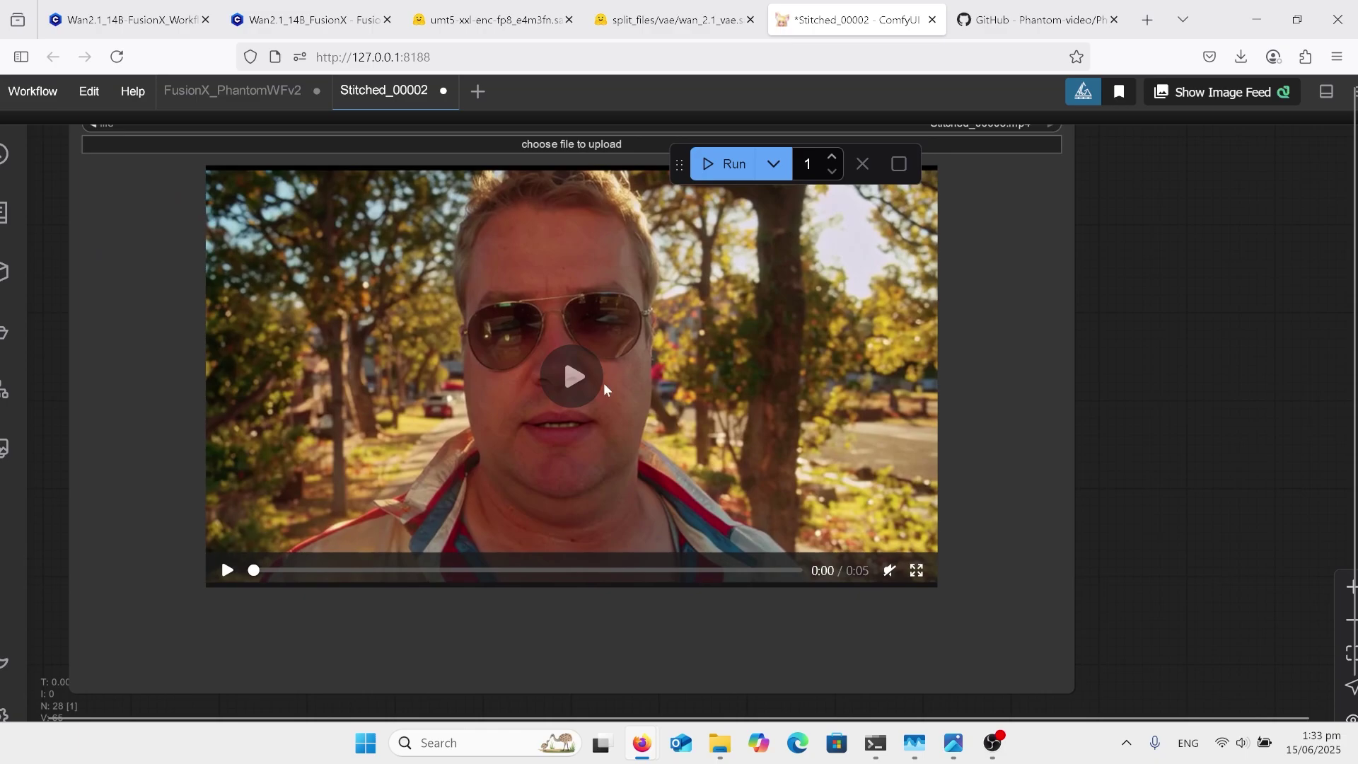
left_click(579, 380)
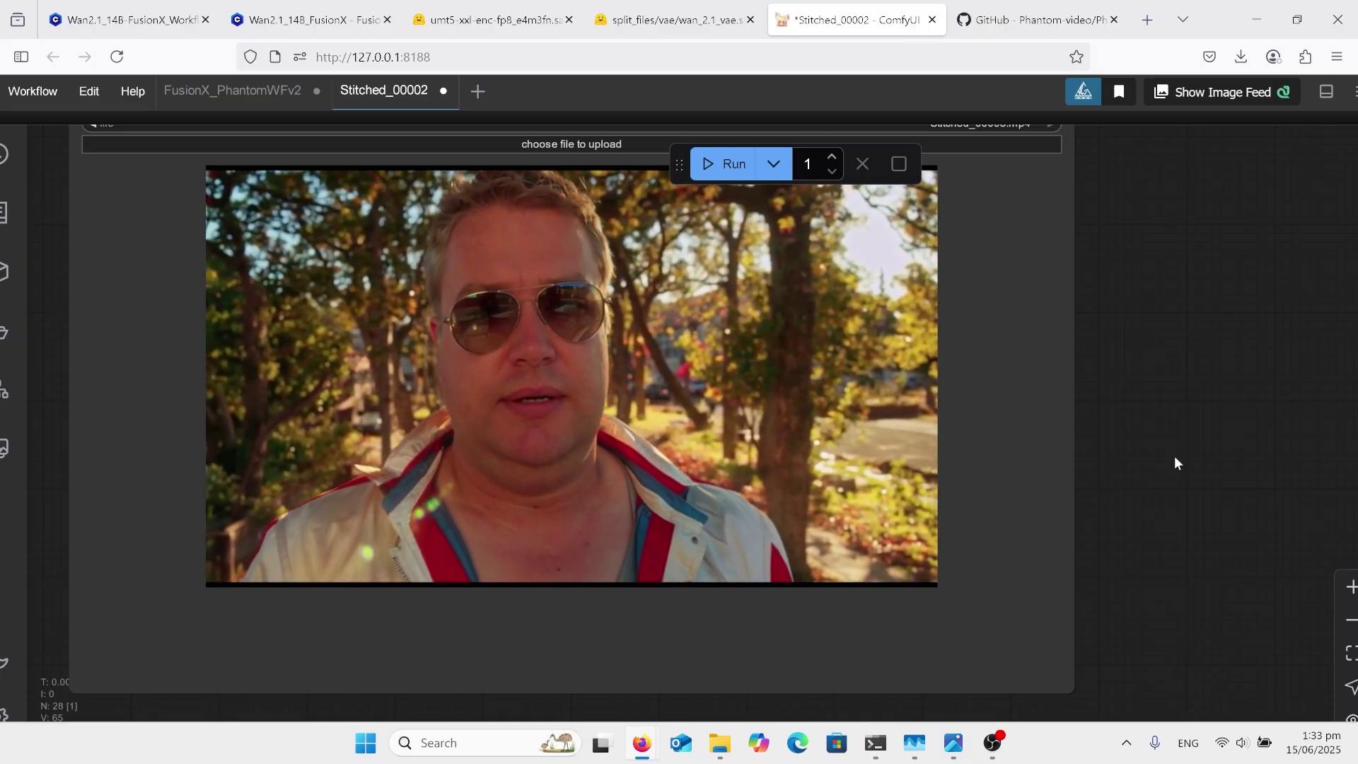
scroll(1175, 457, "down", 1)
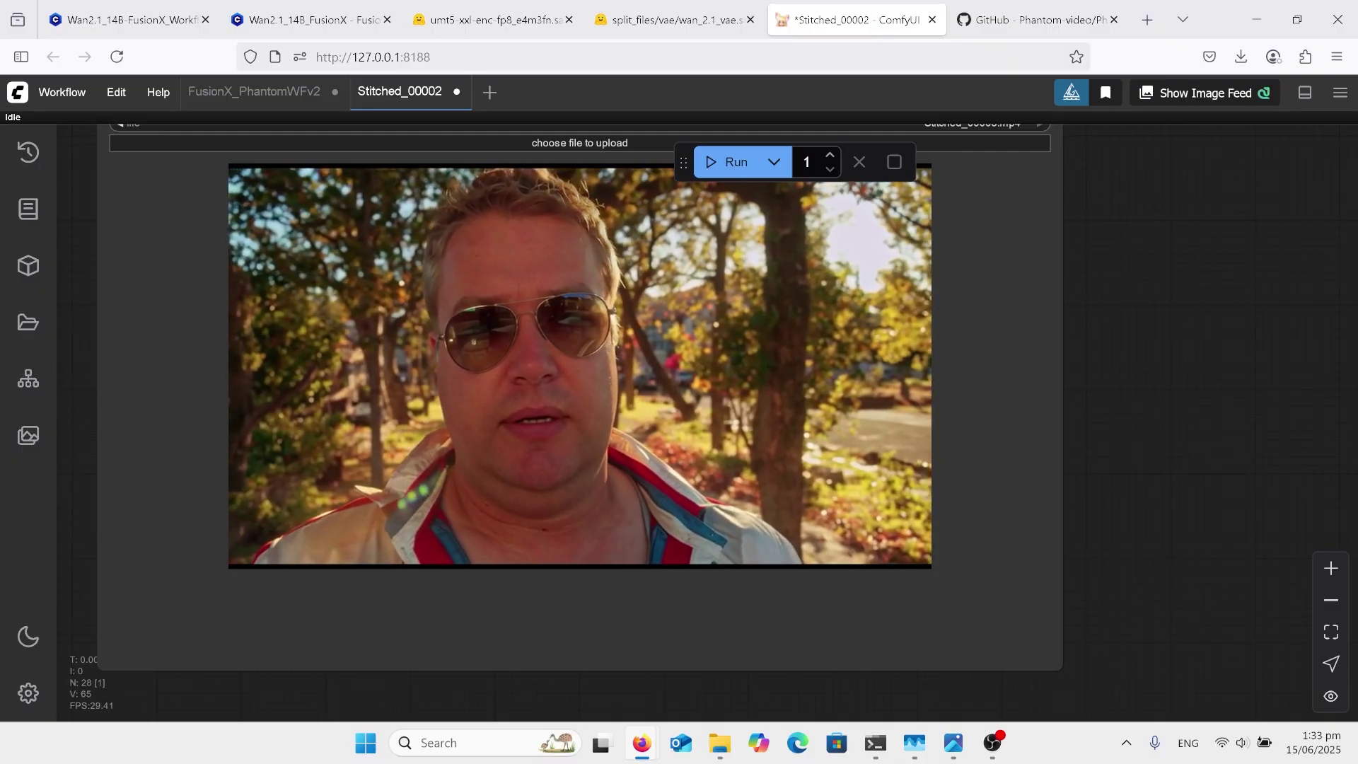
scroll(1073, 517, "down", 6)
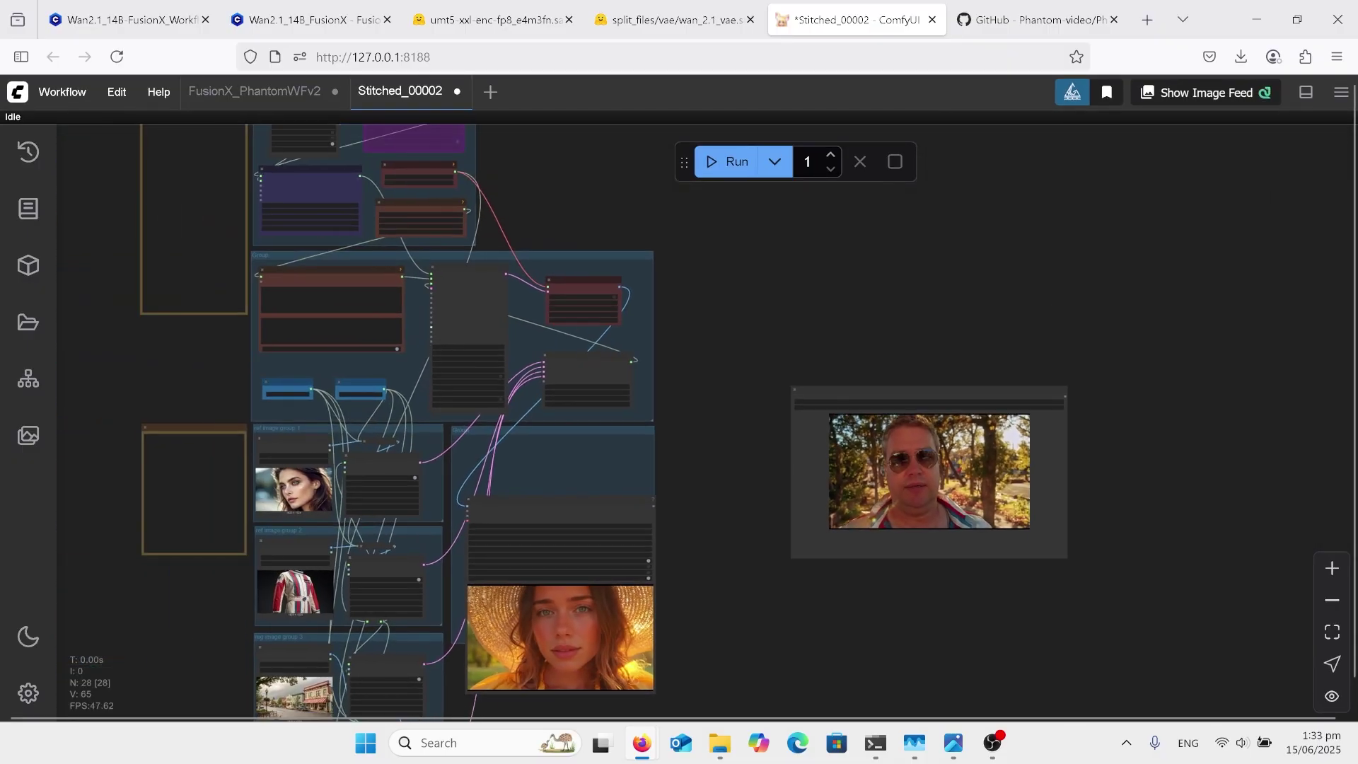
scroll(1064, 425, "down", 3)
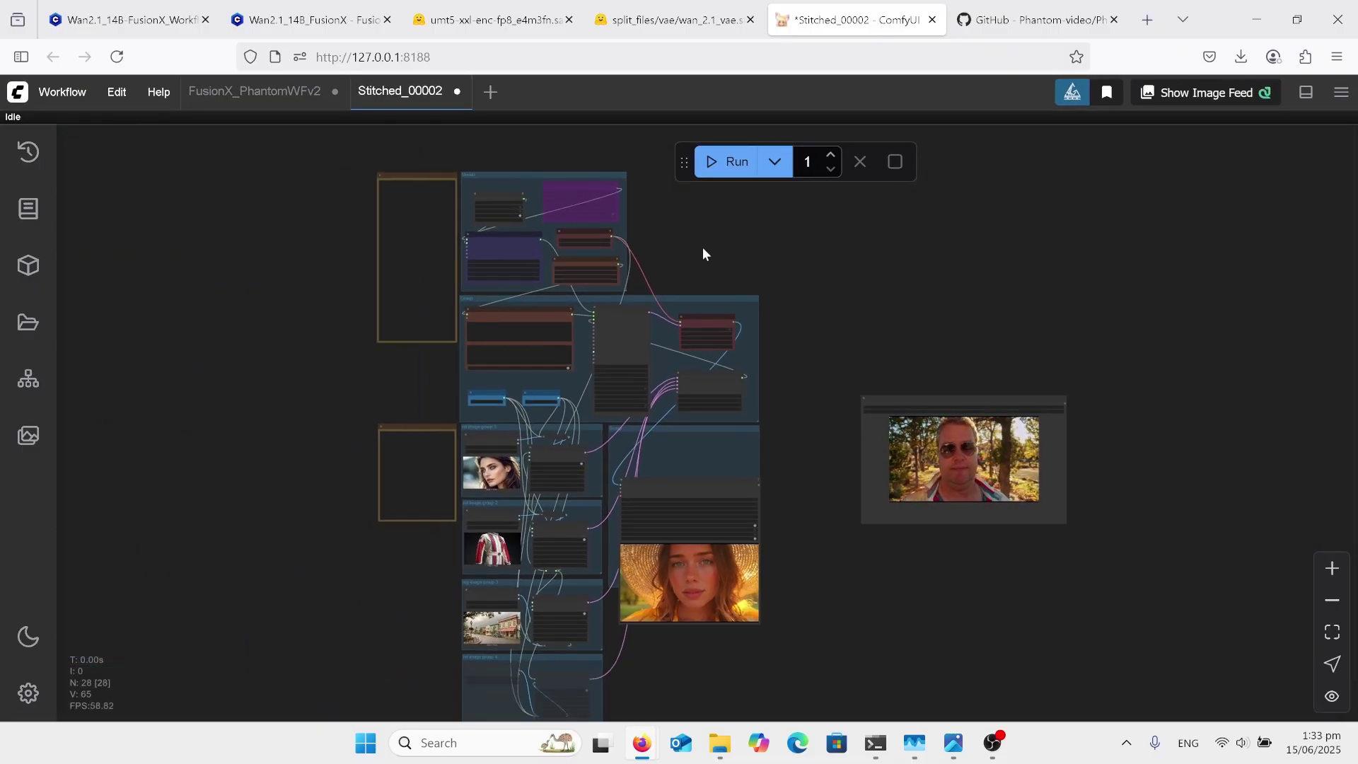